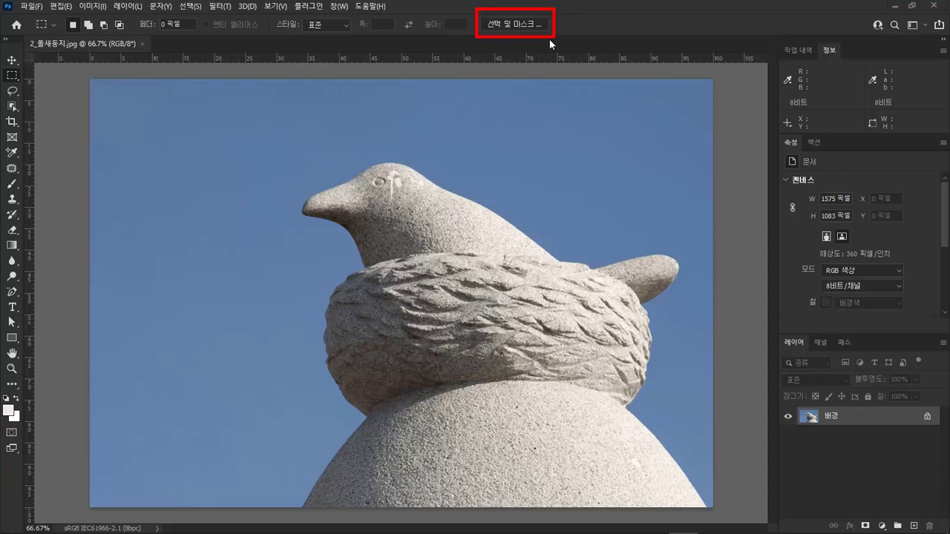
pyautogui.click(12, 91)
pyautogui.moveTo(365, 267)
pyautogui.mouseDown()
pyautogui.moveTo(351, 233)
pyautogui.moveTo(308, 218)
pyautogui.moveTo(305, 196)
pyautogui.moveTo(340, 173)
pyautogui.moveTo(402, 158)
pyautogui.moveTo(440, 184)
pyautogui.moveTo(521, 209)
pyautogui.moveTo(561, 258)
pyautogui.moveTo(367, 268)
pyautogui.mouseUp()
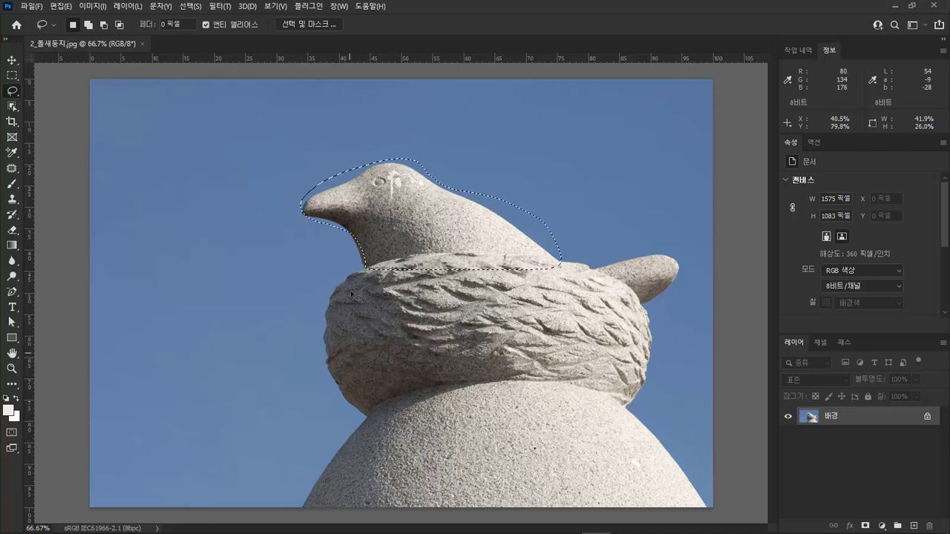
pyautogui.click(323, 23)
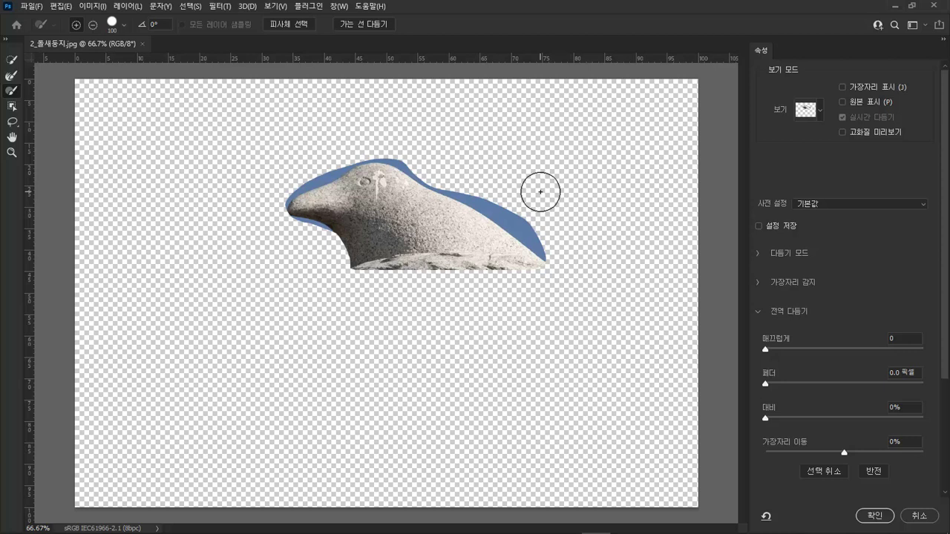
pyautogui.click(913, 517)
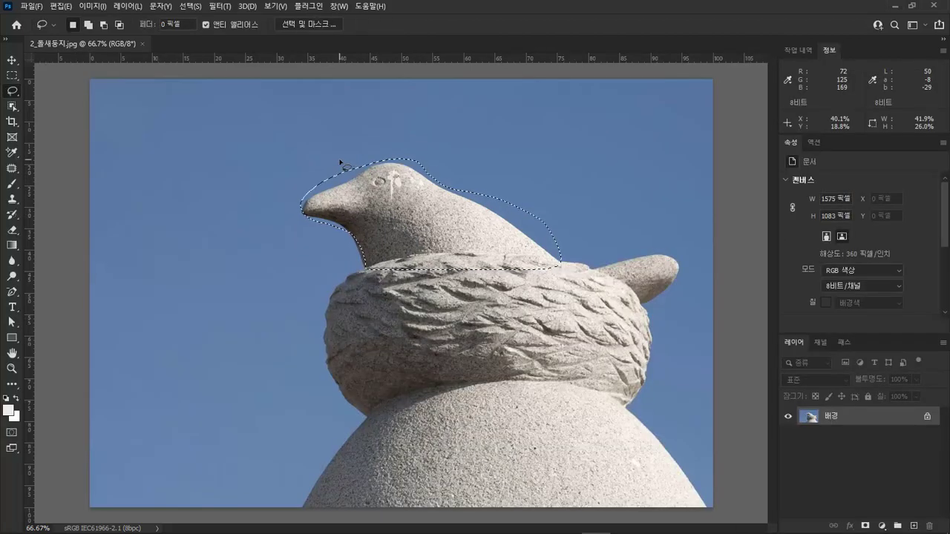
pyautogui.hotkey('ctrl', 'd')
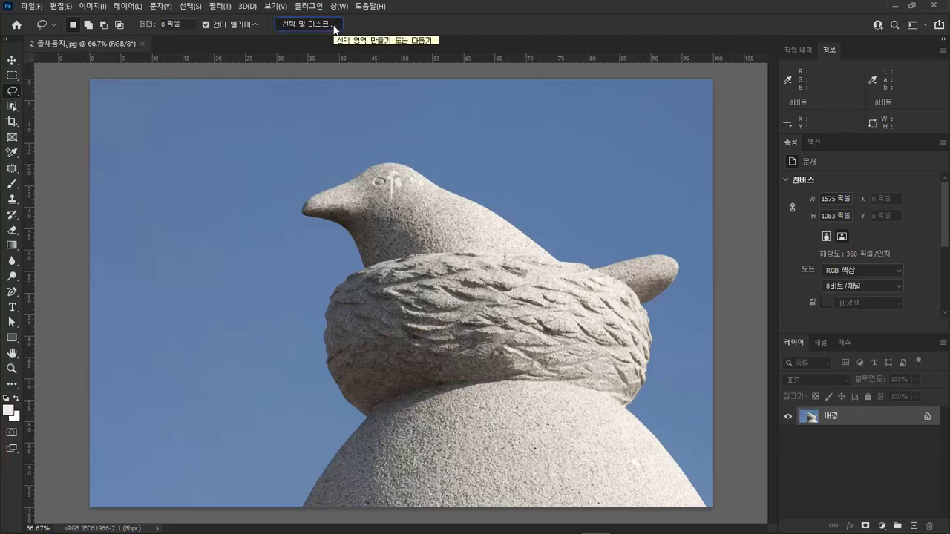
# - Open the Select and Mask workspace and set the view mode to Onion Skin (어니언 스킨)
pyautogui.click(334, 28)
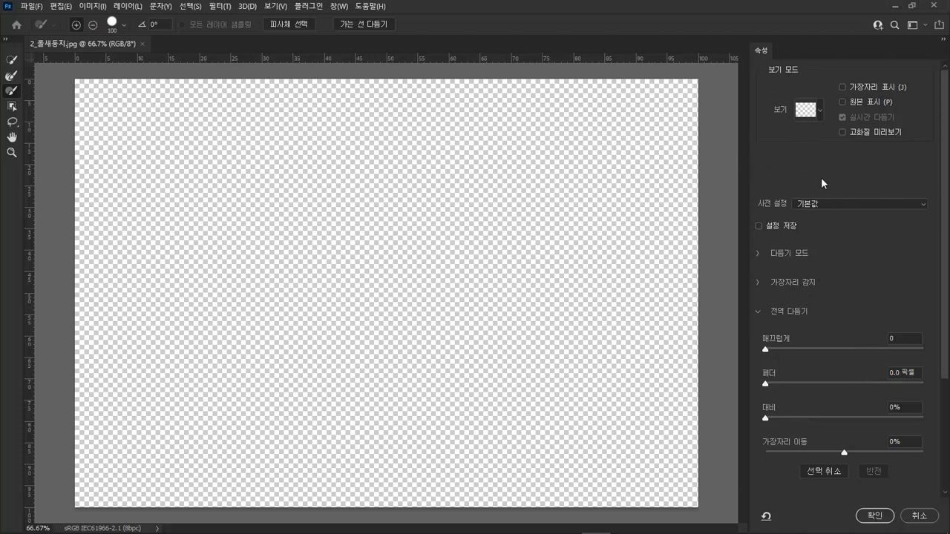
pyautogui.click(821, 110)
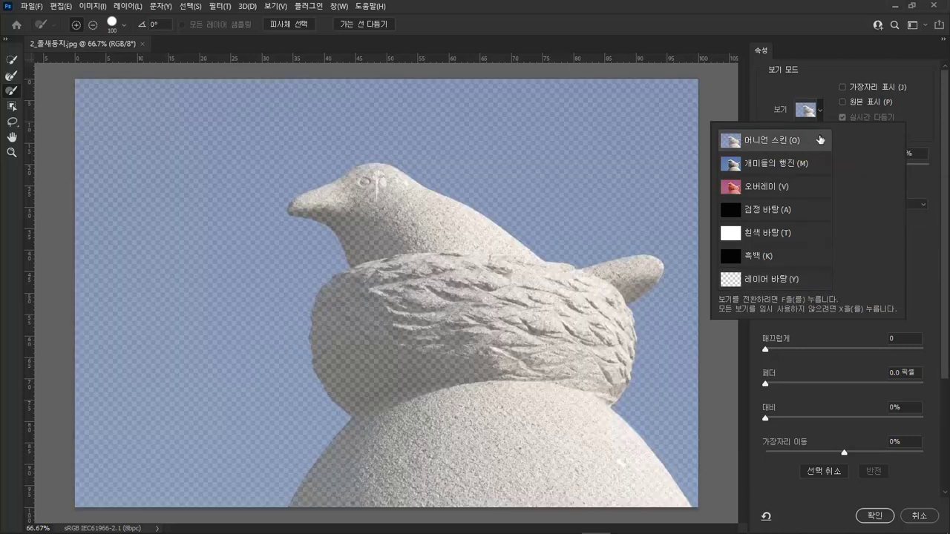
pyautogui.click(819, 140)
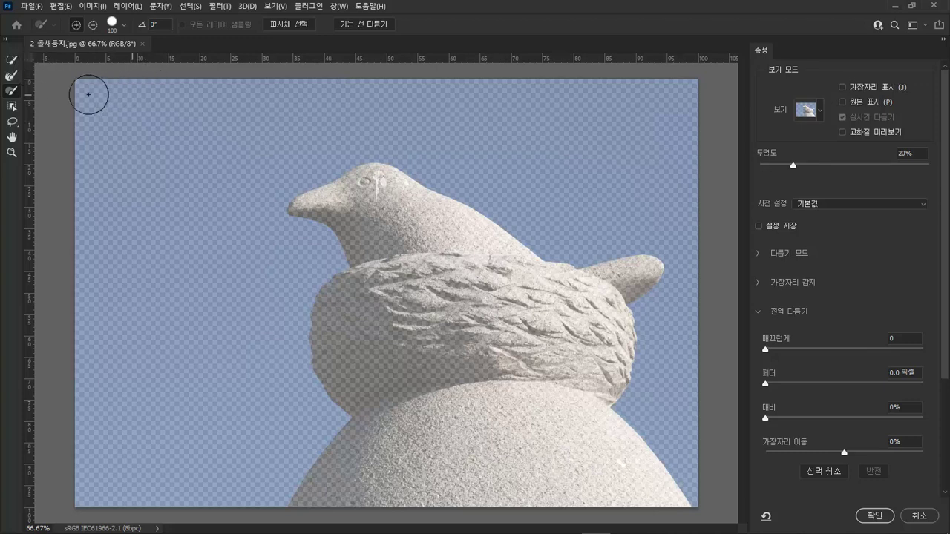
# - Select the entire stone bird, nest and base with the Object Selection tool
pyautogui.click(15, 61)
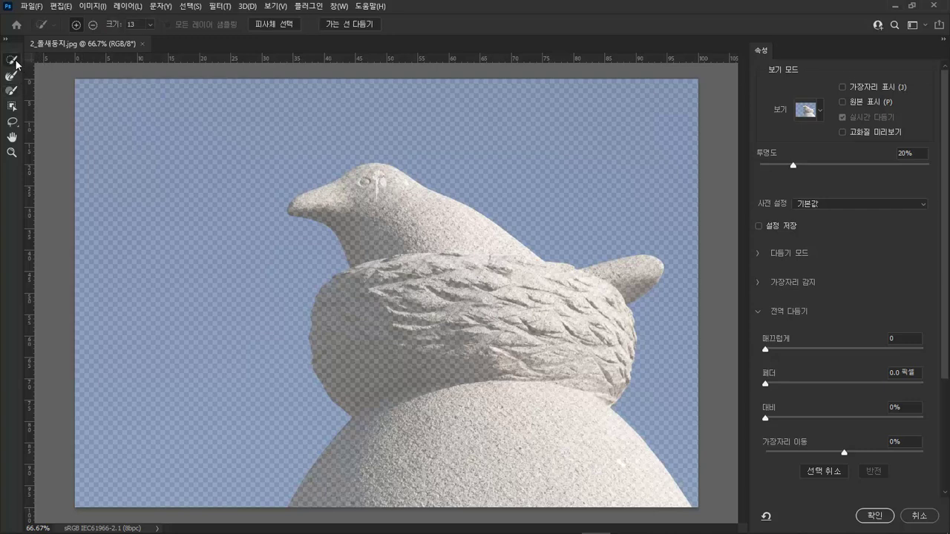
pyautogui.click(12, 78)
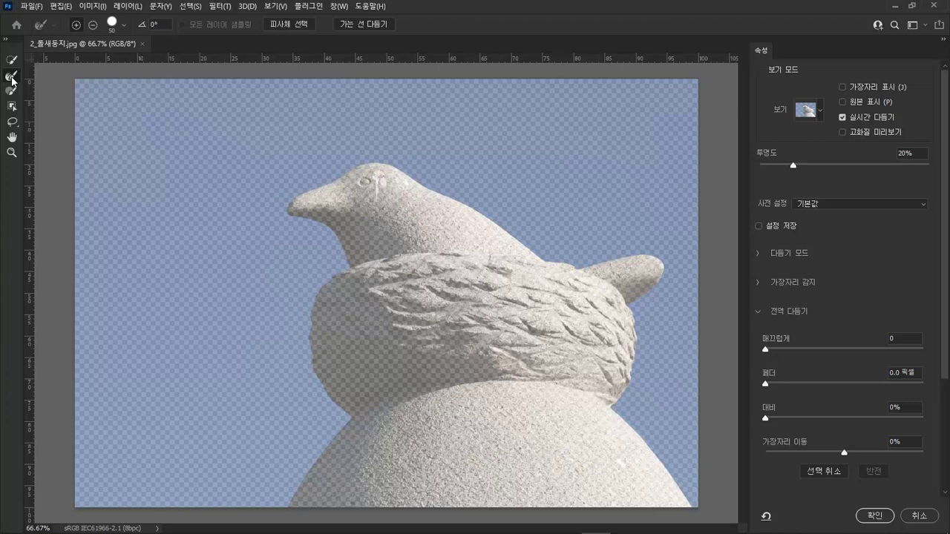
pyautogui.click(13, 92)
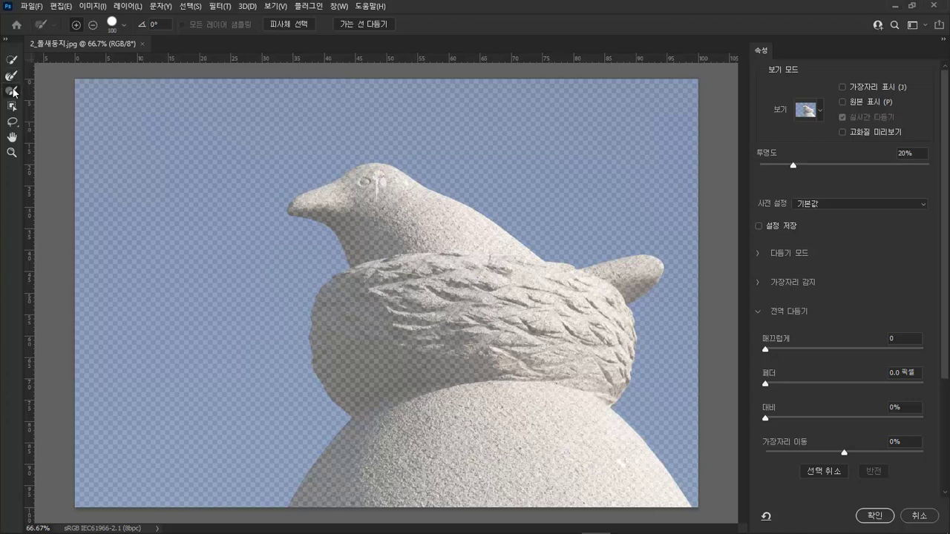
pyautogui.click(21, 105)
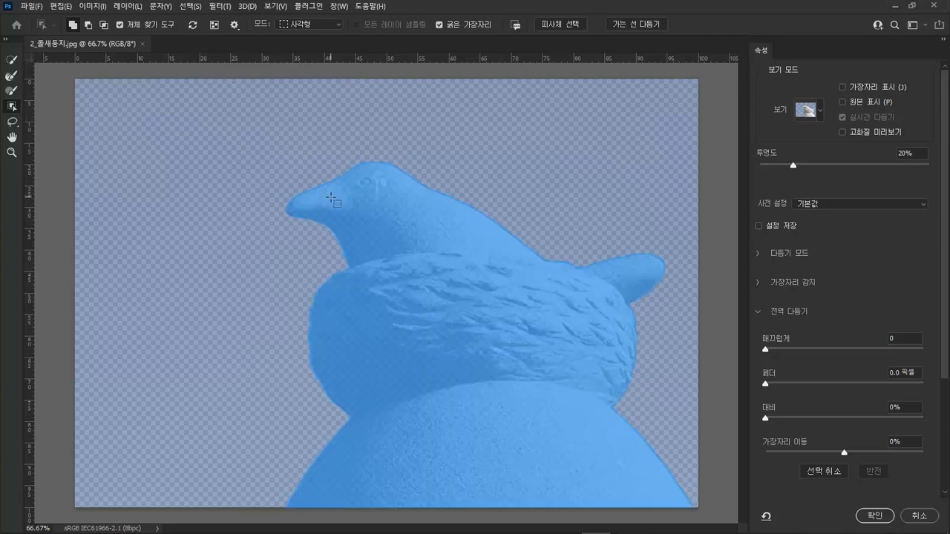
pyautogui.click(330, 199)
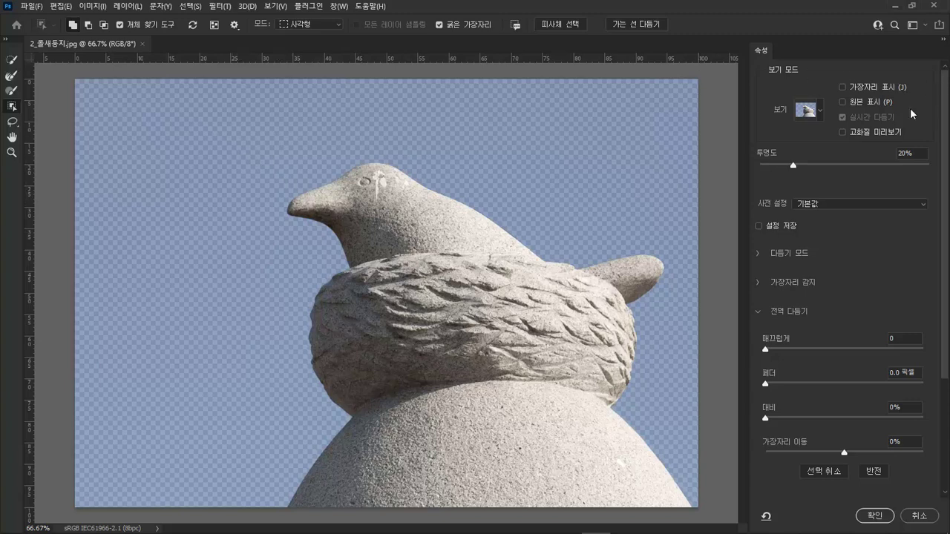
# - Switch the selection preview to On Layers (레이어 바탕) with the bird's head magnified to 300%
pyautogui.click(820, 111)
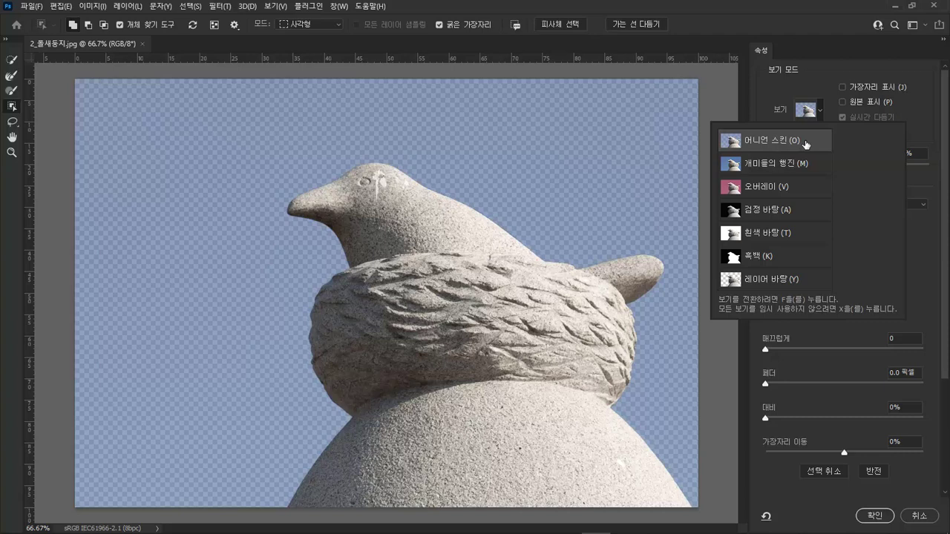
pyautogui.click(807, 78)
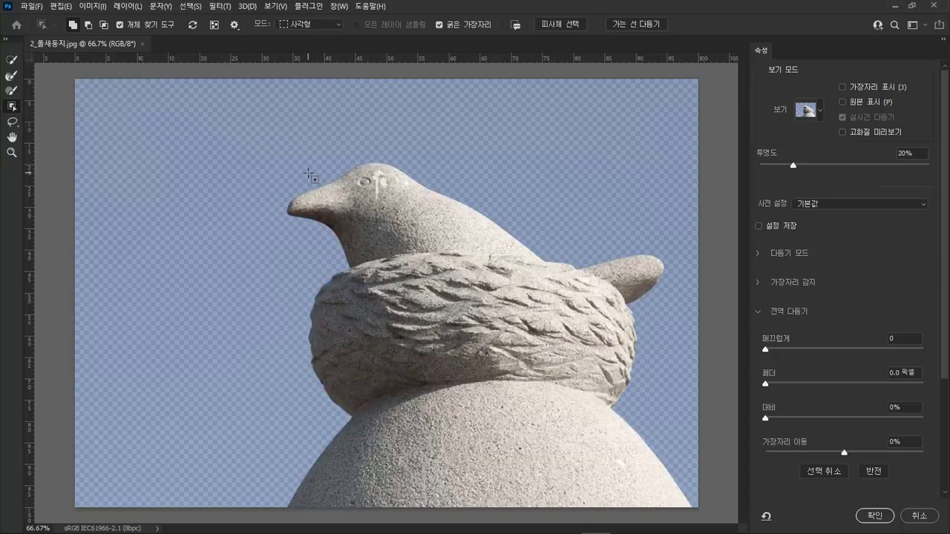
pyautogui.scroll(5, 309, 173)
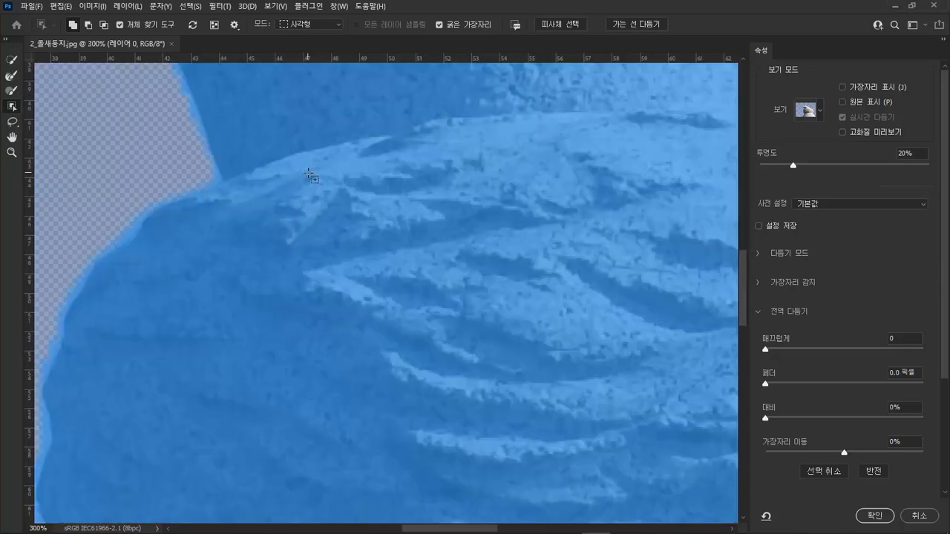
pyautogui.moveTo(153, 127); pyautogui.dragTo(227, 218)
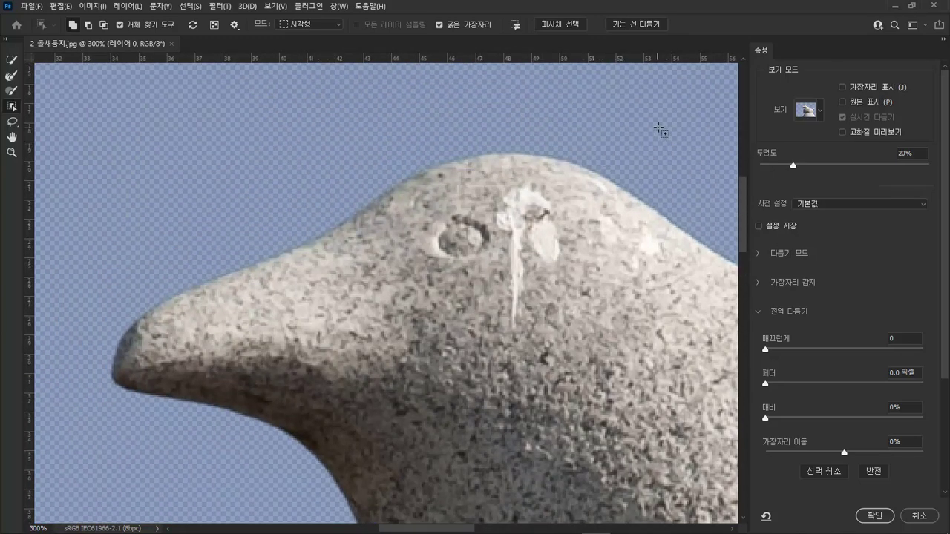
pyautogui.click(822, 113)
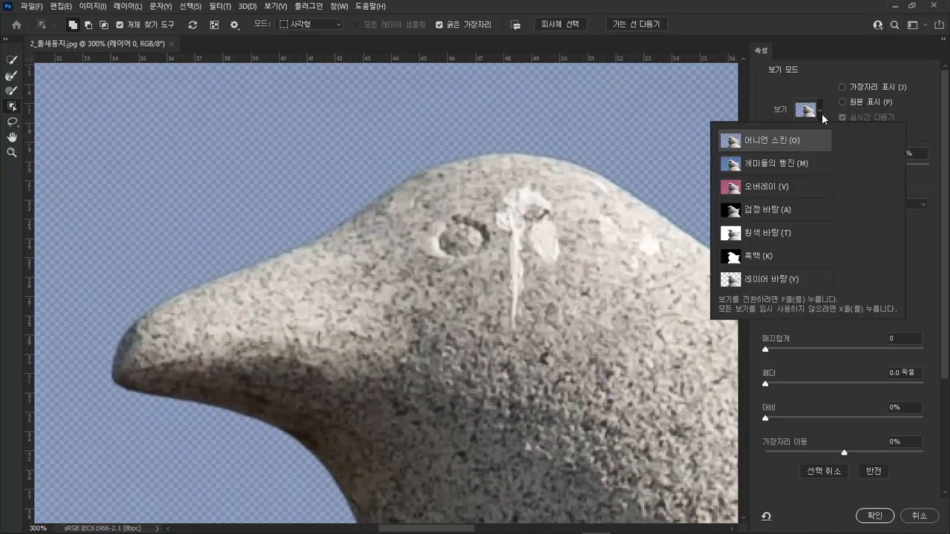
pyautogui.click(805, 281)
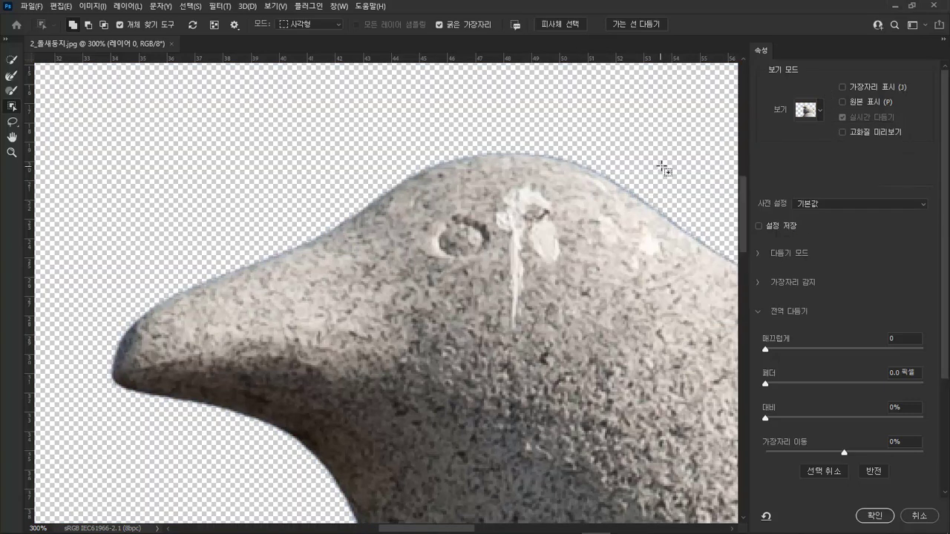
# - Refine the selection globally with Shift Edge -78%, Smooth 6, Feather 0.6 px and Contrast 9%
pyautogui.moveTo(677, 158); pyautogui.dragTo(465, 142)
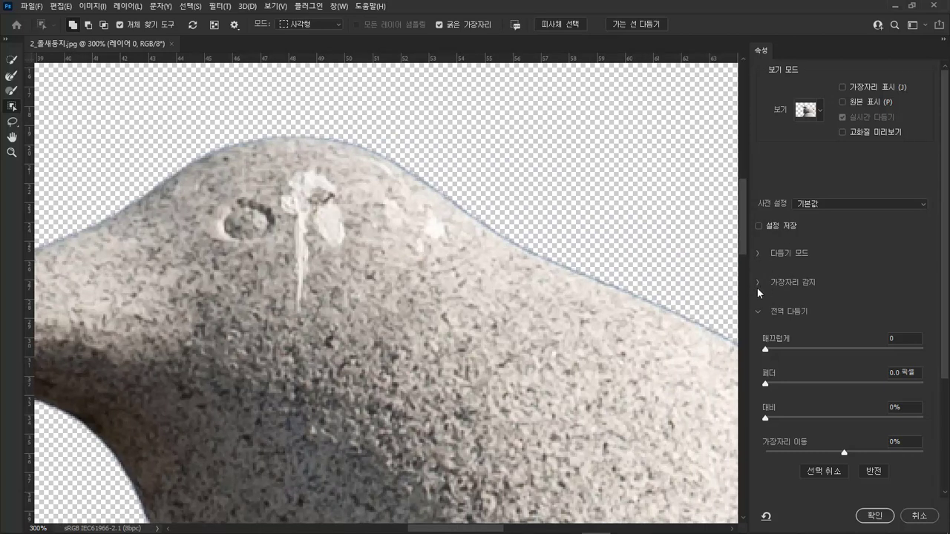
pyautogui.scroll(-3, 941, 309)
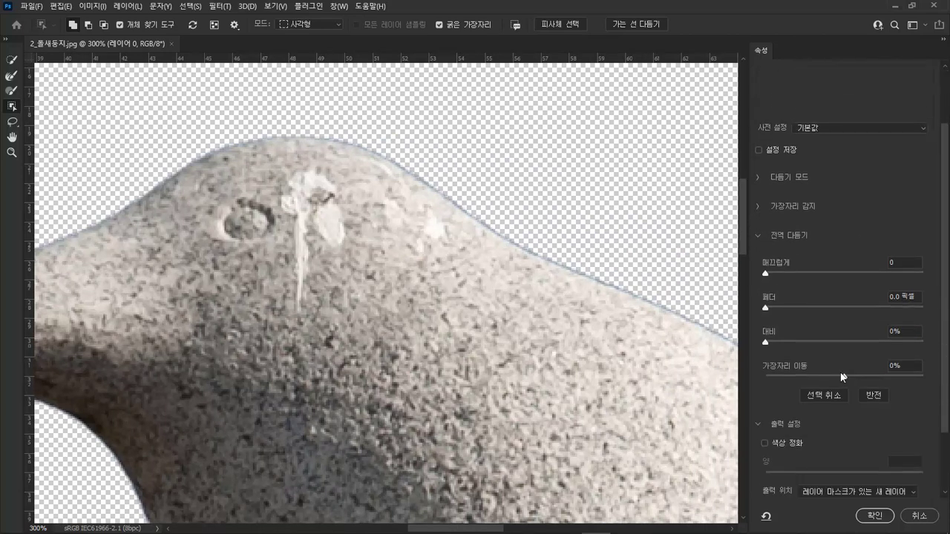
pyautogui.moveTo(844, 377); pyautogui.dragTo(783, 376)
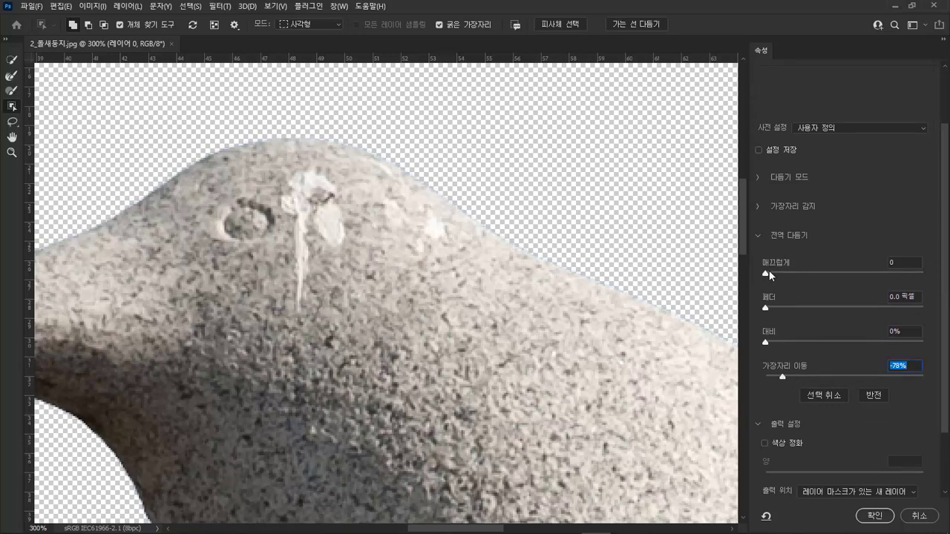
pyautogui.moveTo(769, 272); pyautogui.dragTo(775, 272)
pyautogui.click(770, 306)
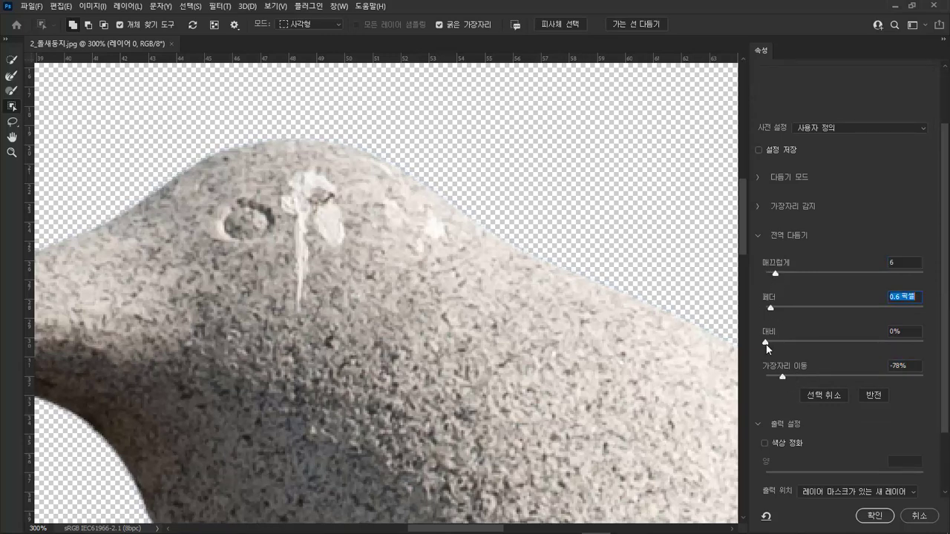
pyautogui.moveTo(772, 341); pyautogui.dragTo(780, 341)
# - With the Brush tool at size 10, add a strip of sky above the bird's head to the selection
pyautogui.click(13, 91)
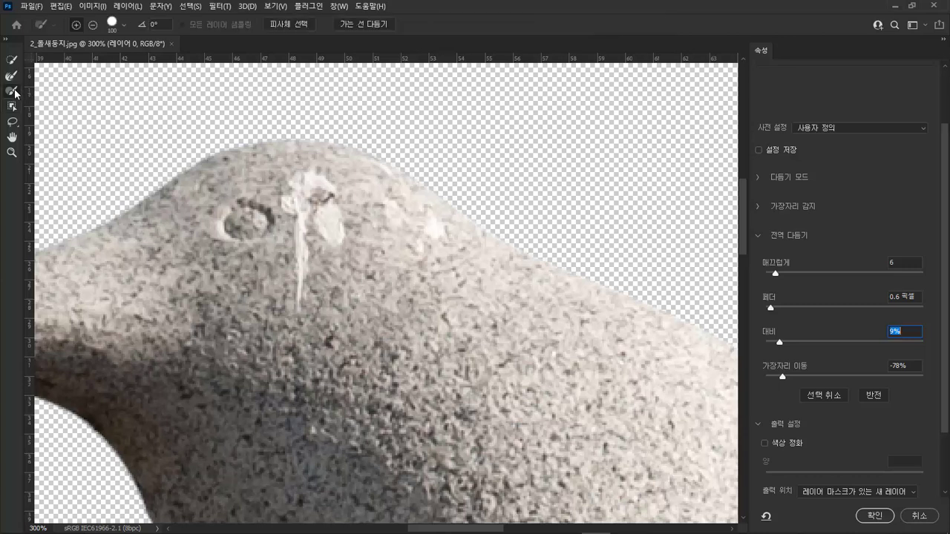
pyautogui.press('[')
pyautogui.press('[')
pyautogui.press('[')
pyautogui.press('[')
pyautogui.press('[')
pyautogui.press('[')
pyautogui.press('[')
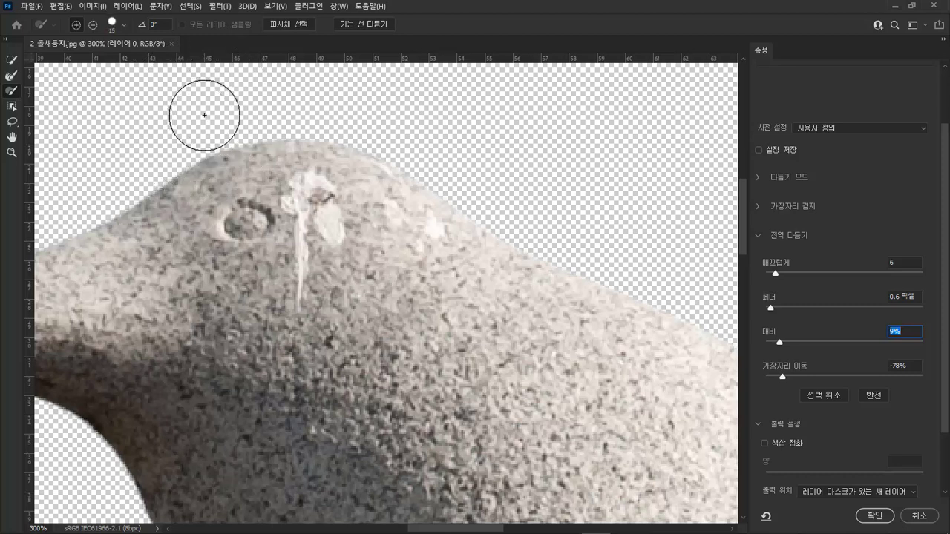
pyautogui.press('[')
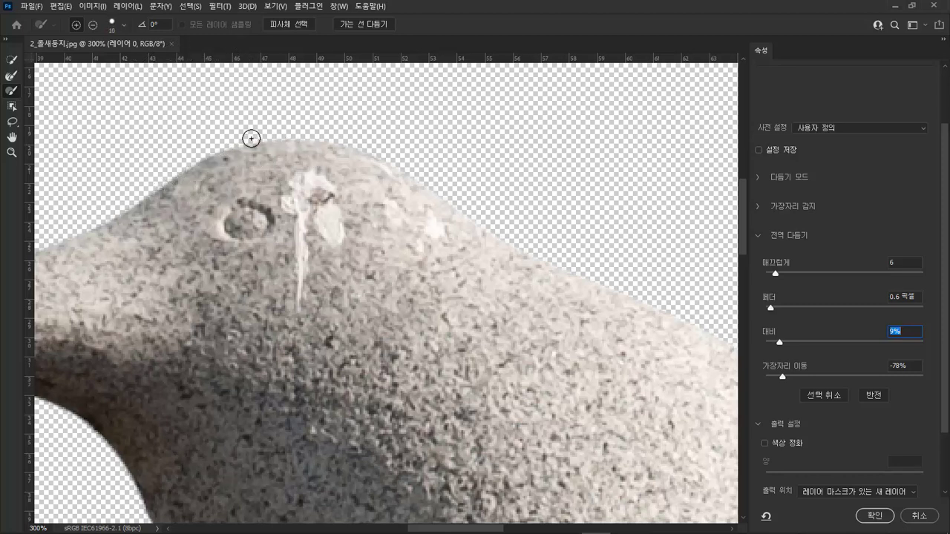
pyautogui.moveTo(250, 139); pyautogui.dragTo(355, 138)
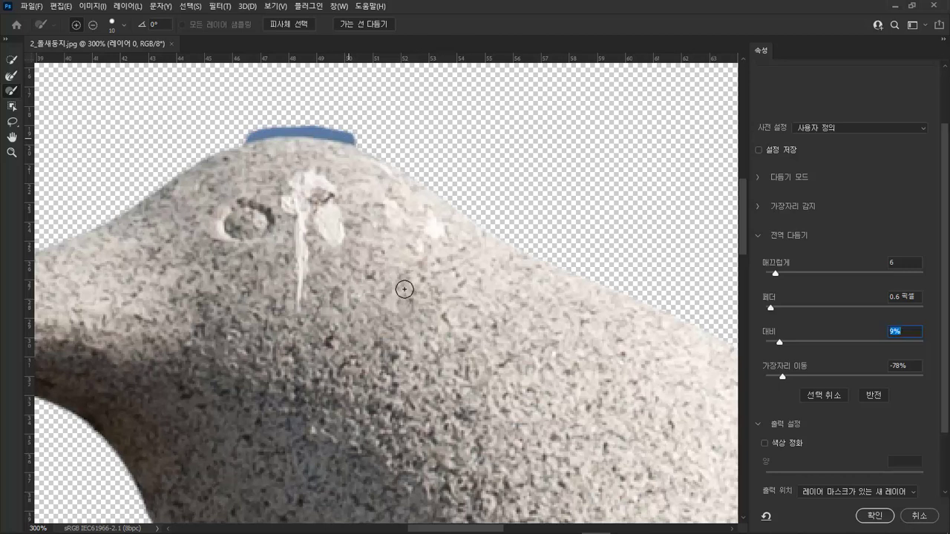
# - Subtract the sky strip above the bird's head from the selection with the brush at size 20
pyautogui.click(92, 26)
pyautogui.press(']')
pyautogui.press(']')
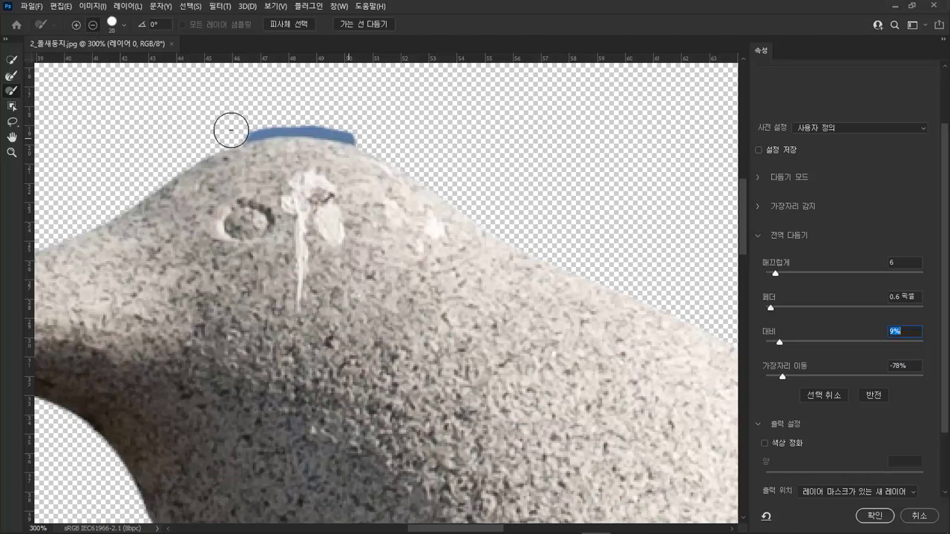
pyautogui.moveTo(231, 130)
pyautogui.mouseDown()
pyautogui.moveTo(317, 120)
pyautogui.moveTo(382, 142)
pyautogui.mouseUp()
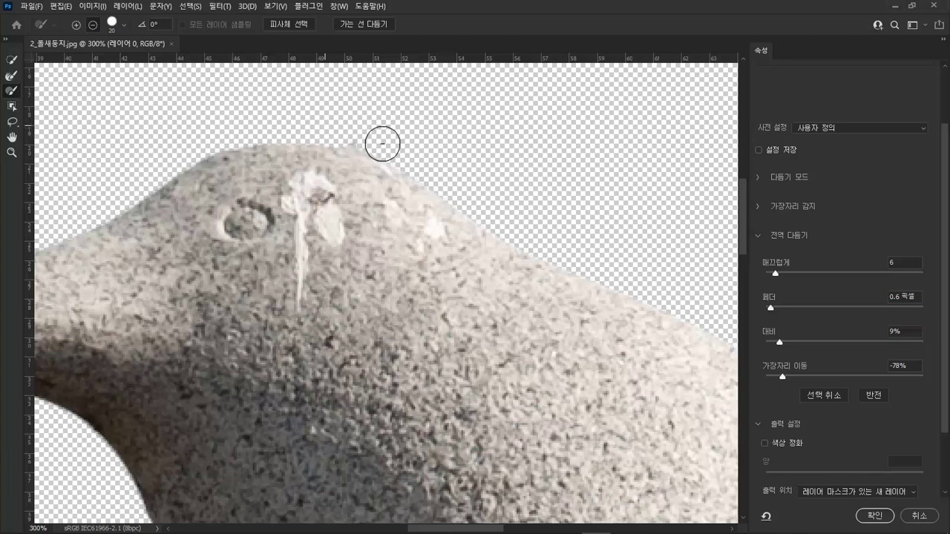
pyautogui.rightClick(422, 154)
pyautogui.click(402, 141)
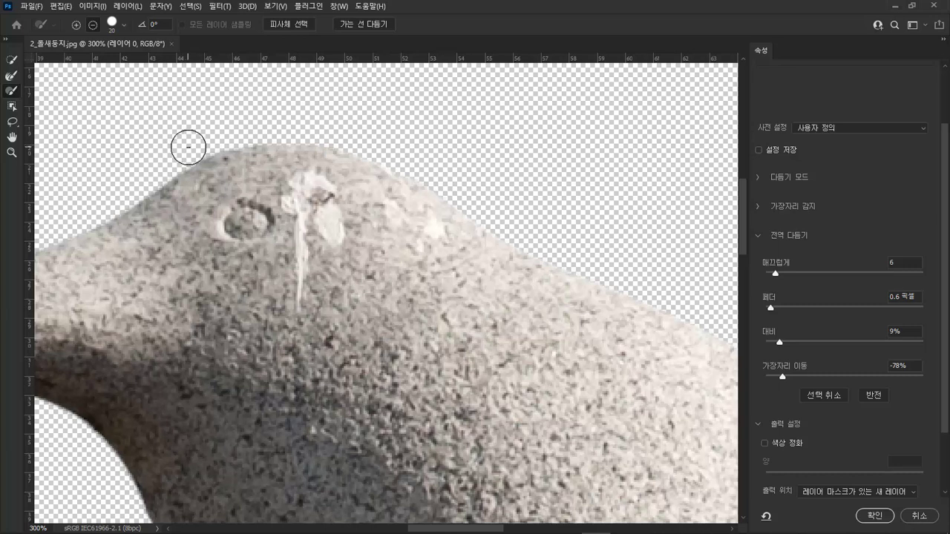
# - Trim the selection along the top of the bird's head and down both slopes with the subtracting brush
pyautogui.moveTo(186, 142); pyautogui.dragTo(522, 149)
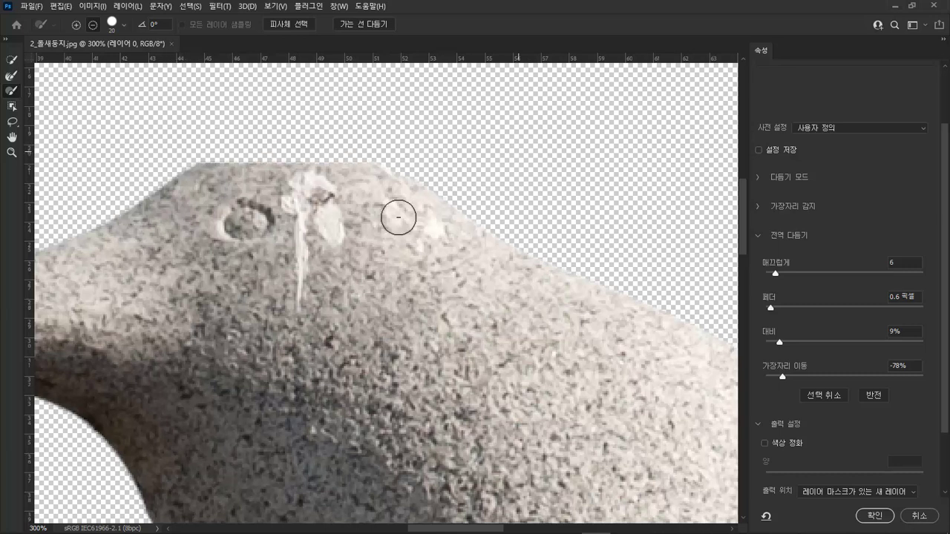
pyautogui.moveTo(401, 155)
pyautogui.mouseDown()
pyautogui.moveTo(572, 264)
pyautogui.moveTo(622, 269)
pyautogui.mouseUp()
pyautogui.moveTo(422, 176)
pyautogui.mouseDown()
pyautogui.moveTo(340, 141)
pyautogui.moveTo(281, 131)
pyautogui.mouseUp()
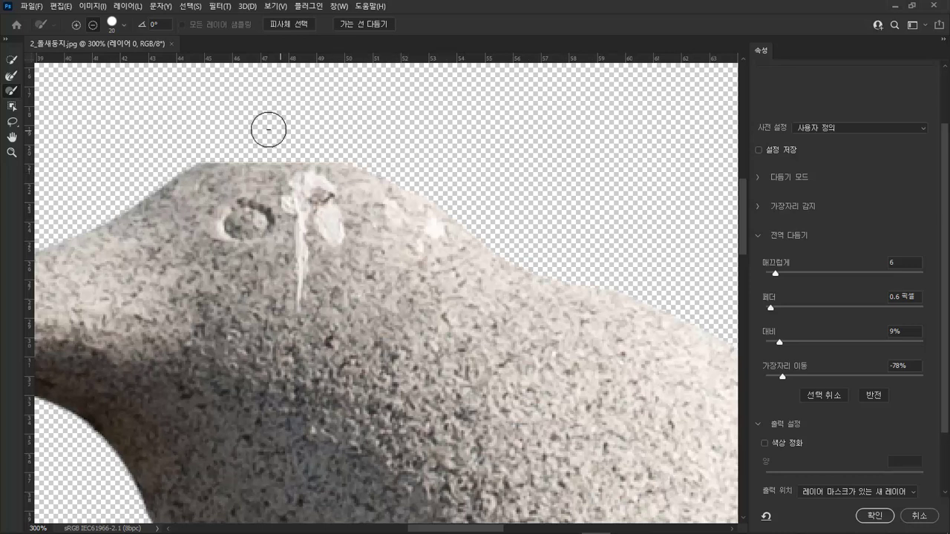
pyautogui.moveTo(198, 148); pyautogui.dragTo(101, 201)
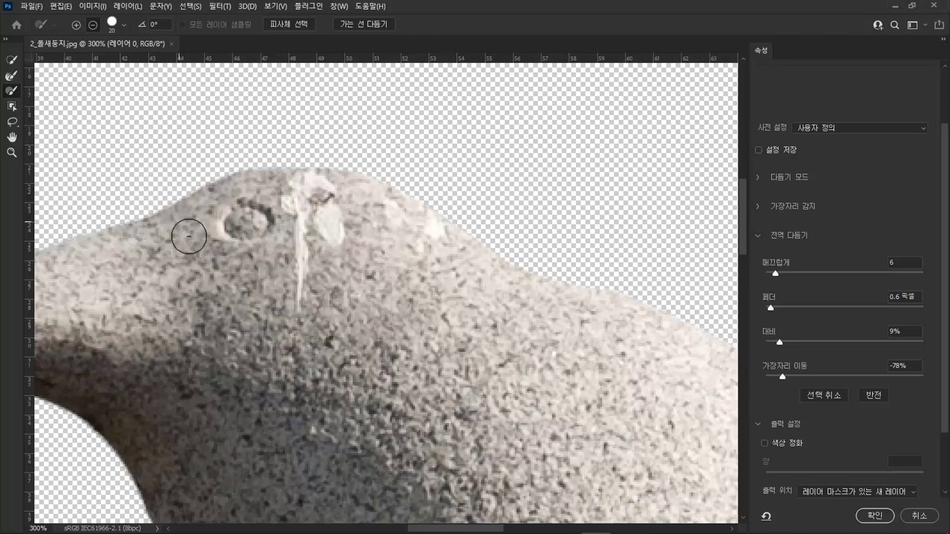
# - Trim the selection edge along the upper side and tip of the bird's beak with the subtracting brush
pyautogui.moveTo(189, 236); pyautogui.dragTo(399, 175)
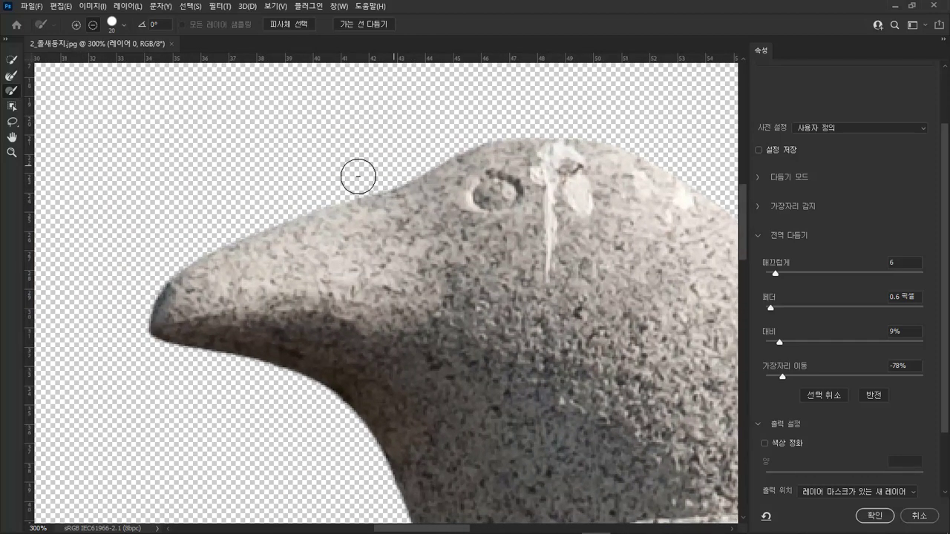
pyautogui.click(76, 25)
pyautogui.moveTo(349, 198)
pyautogui.mouseDown()
pyautogui.moveTo(224, 229)
pyautogui.moveTo(205, 275)
pyautogui.moveTo(397, 200)
pyautogui.mouseUp()
pyautogui.moveTo(292, 198)
pyautogui.mouseDown()
pyautogui.moveTo(234, 224)
pyautogui.moveTo(157, 295)
pyautogui.mouseUp()
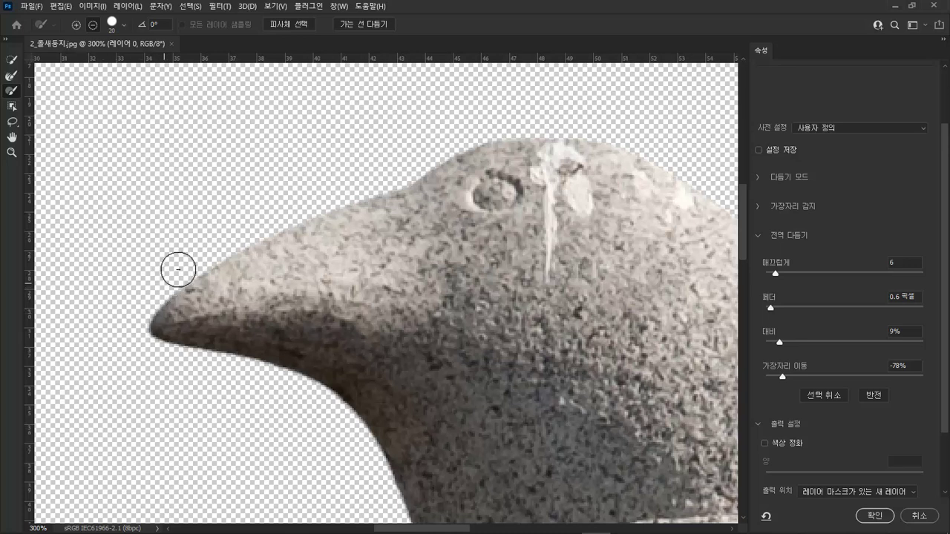
pyautogui.moveTo(139, 312)
pyautogui.mouseDown()
pyautogui.moveTo(132, 342)
pyautogui.moveTo(249, 392)
pyautogui.moveTo(169, 363)
pyautogui.moveTo(146, 345)
pyautogui.moveTo(136, 312)
pyautogui.mouseUp()
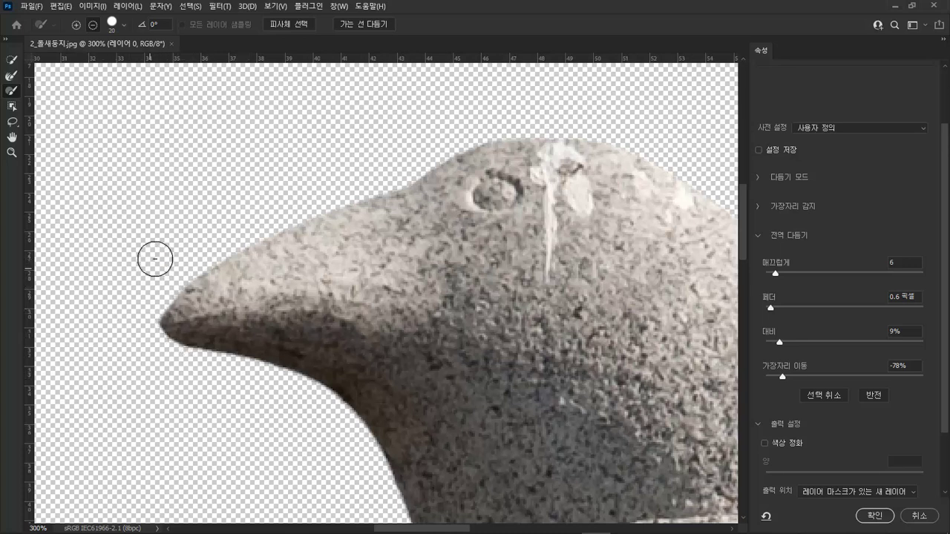
# - Set the subtracting brush's hardness to 69% and brush away the beak's edge around its upper side and tip
pyautogui.rightClick(251, 178)
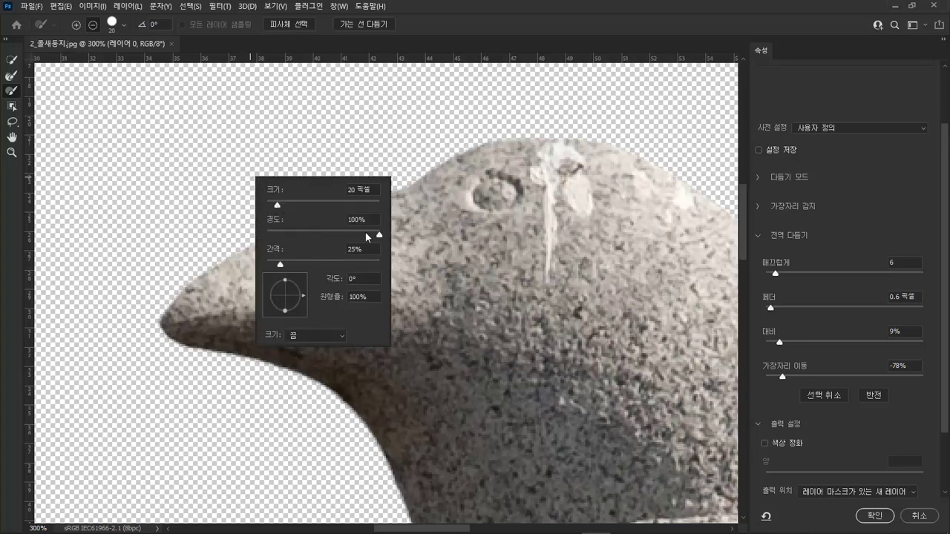
pyautogui.moveTo(368, 232); pyautogui.dragTo(336, 234)
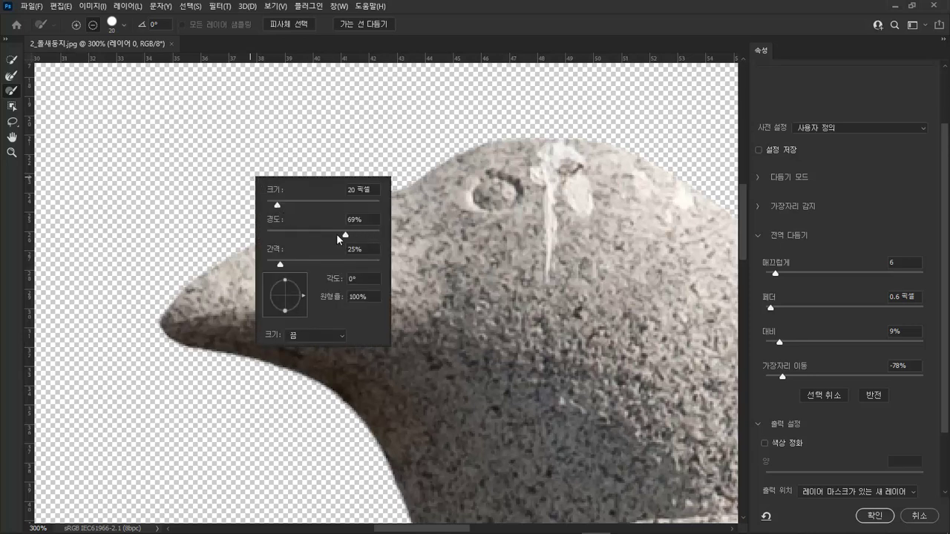
pyautogui.click(211, 223)
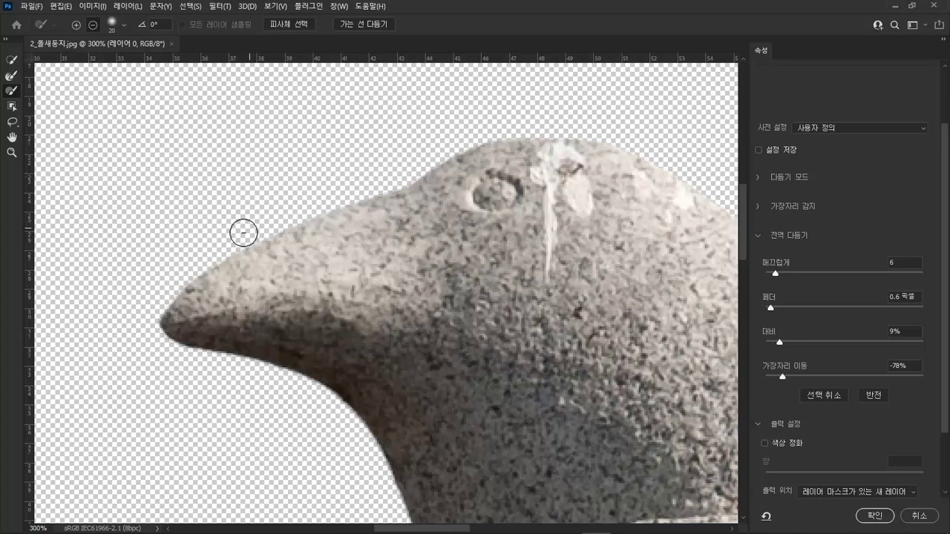
pyautogui.moveTo(243, 233)
pyautogui.mouseDown()
pyautogui.moveTo(176, 283)
pyautogui.moveTo(166, 305)
pyautogui.moveTo(175, 337)
pyautogui.moveTo(269, 382)
pyautogui.moveTo(334, 442)
pyautogui.moveTo(326, 414)
pyautogui.moveTo(279, 371)
pyautogui.moveTo(190, 333)
pyautogui.moveTo(179, 311)
pyautogui.moveTo(185, 264)
pyautogui.mouseUp()
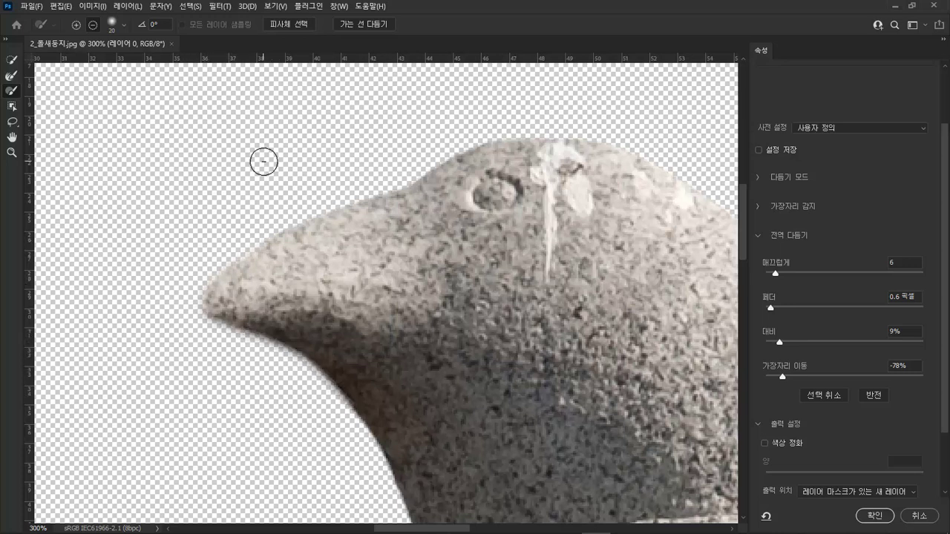
# - Set the subtracting brush's hardness to 100% and trim the beak's edge and the slope up to the head
pyautogui.rightClick(318, 187)
pyautogui.moveTo(363, 249); pyautogui.dragTo(464, 243)
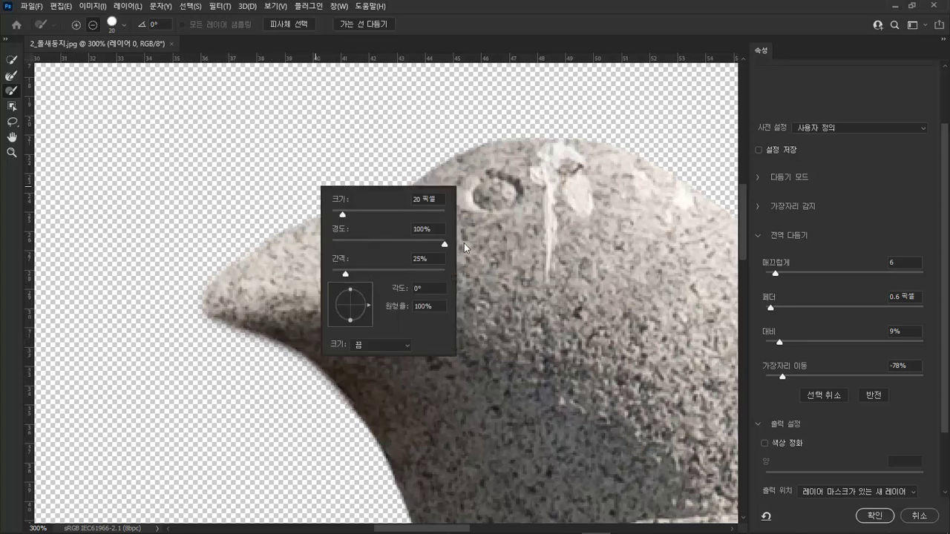
pyautogui.click(415, 147)
pyautogui.moveTo(415, 147)
pyautogui.mouseDown()
pyautogui.moveTo(183, 272)
pyautogui.moveTo(197, 312)
pyautogui.moveTo(250, 341)
pyautogui.moveTo(322, 407)
pyautogui.moveTo(342, 481)
pyautogui.moveTo(345, 435)
pyautogui.moveTo(285, 357)
pyautogui.moveTo(212, 312)
pyautogui.moveTo(216, 263)
pyautogui.moveTo(455, 136)
pyautogui.moveTo(562, 114)
pyautogui.moveTo(573, 133)
pyautogui.mouseUp()
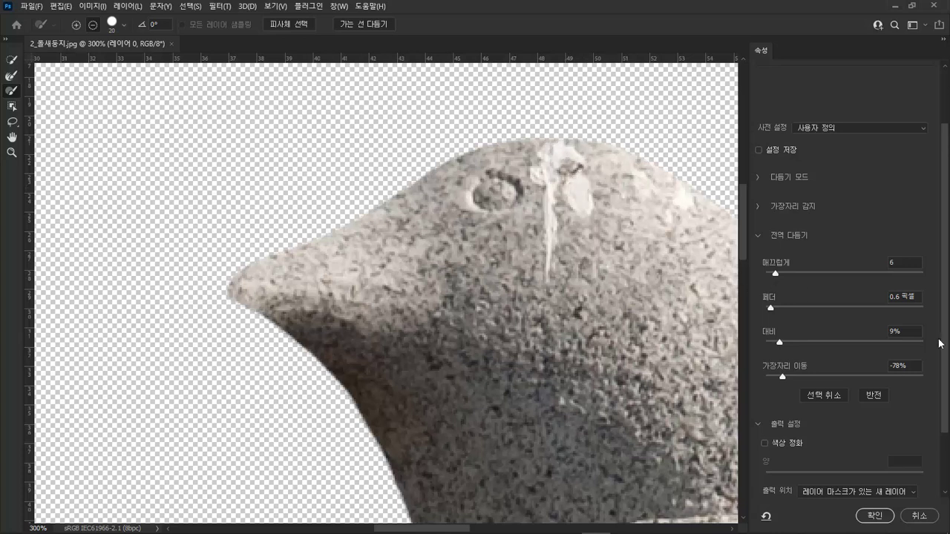
# - Set the selection's output to a layer mask (레이어 마스크) and apply Select and Mask
pyautogui.scroll(-2, 885, 425)
pyautogui.click(895, 417)
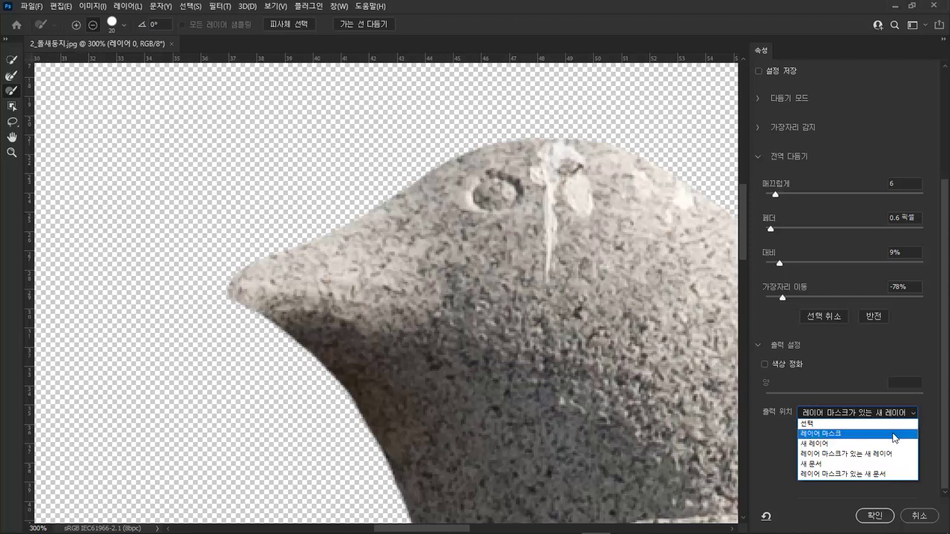
pyautogui.click(895, 435)
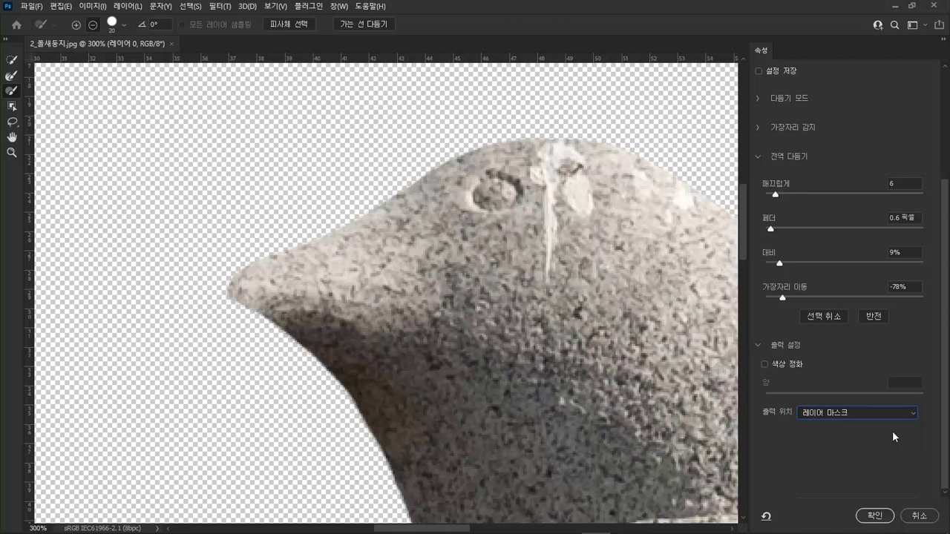
pyautogui.click(875, 515)
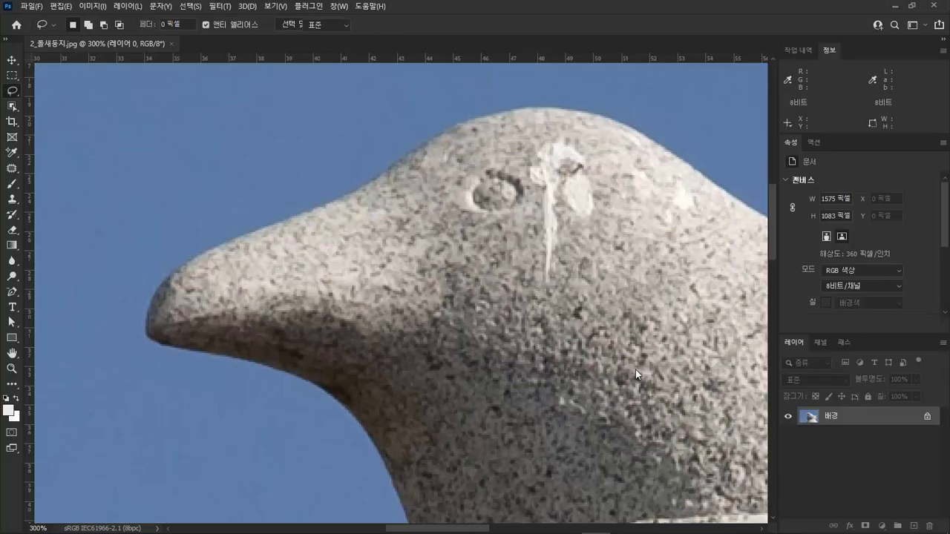
# - Examine the masked statue as a whole, as well as the cut-out edges around the bird's head and beak up close
pyautogui.hotkey('ctrl', '-')
pyautogui.hotkey('ctrl', '-')
pyautogui.hotkey('ctrl', '-')
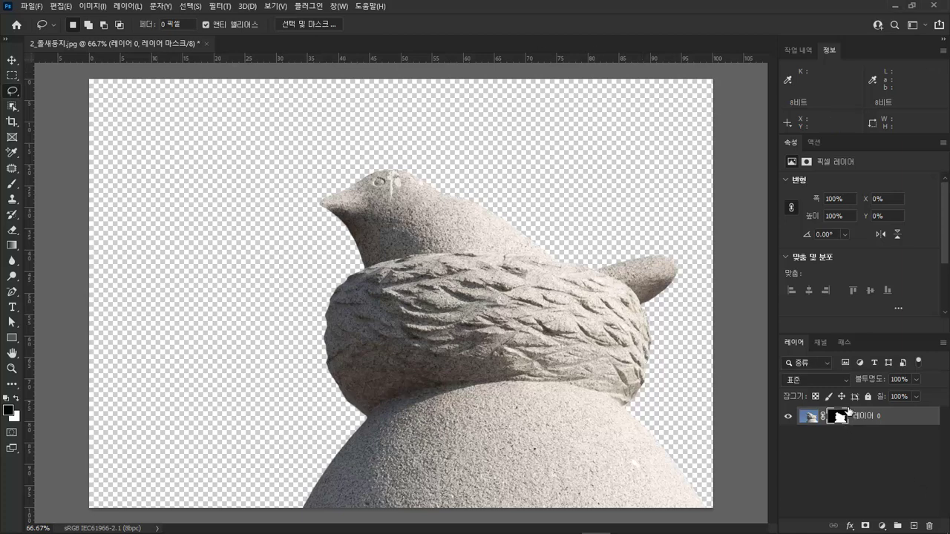
pyautogui.click(802, 470)
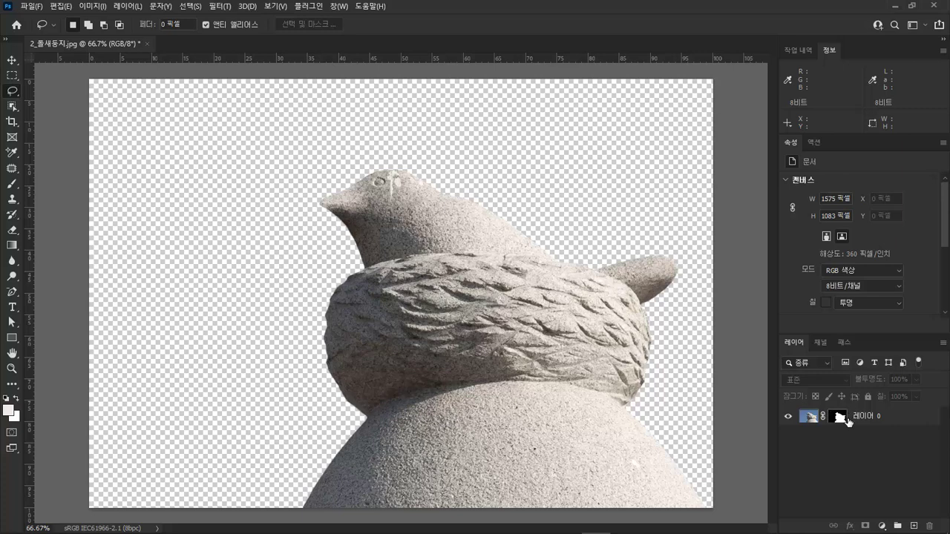
pyautogui.hotkey('ctrl', '+')
pyautogui.hotkey('ctrl', '+')
pyautogui.hotkey('ctrl', '+')
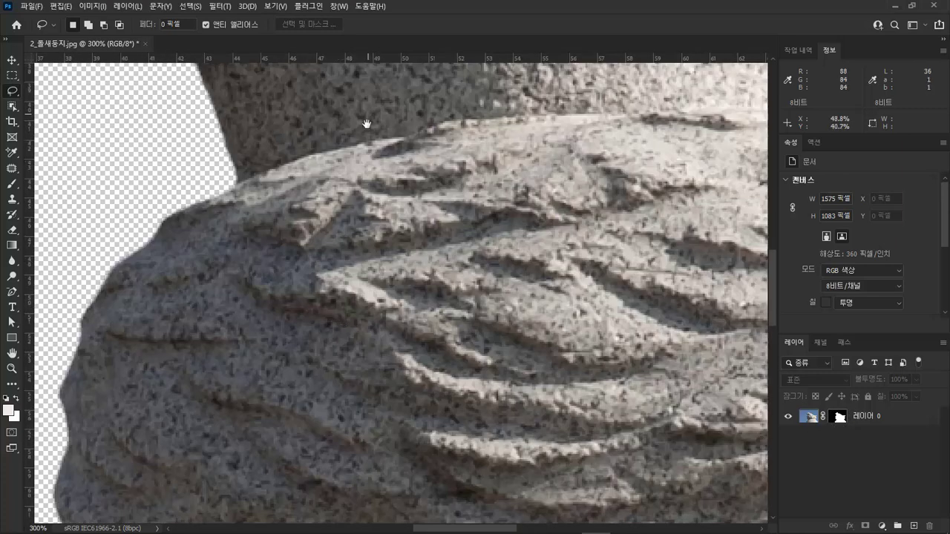
pyautogui.moveTo(367, 124); pyautogui.dragTo(392, 429)
pyautogui.moveTo(286, 165); pyautogui.dragTo(339, 284)
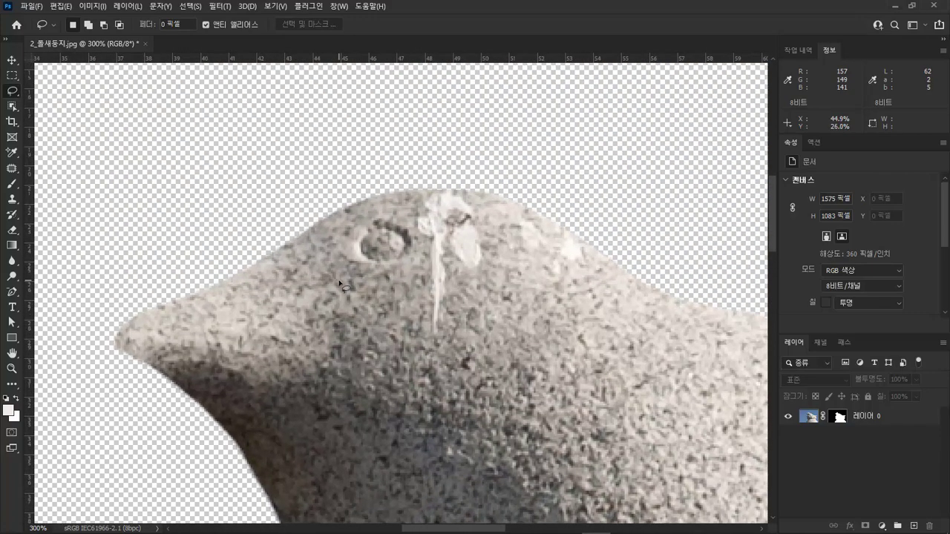
pyautogui.hotkey('ctrl', '+')
# - Switch between the statue layer's image and mask thumbnails, finishing with the layer mask active for editing
pyautogui.click(838, 417)
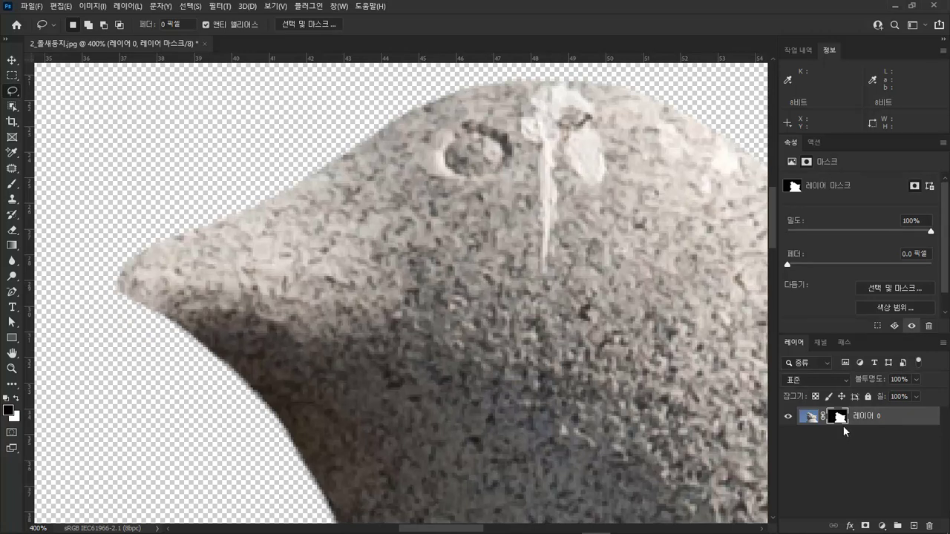
pyautogui.click(812, 419)
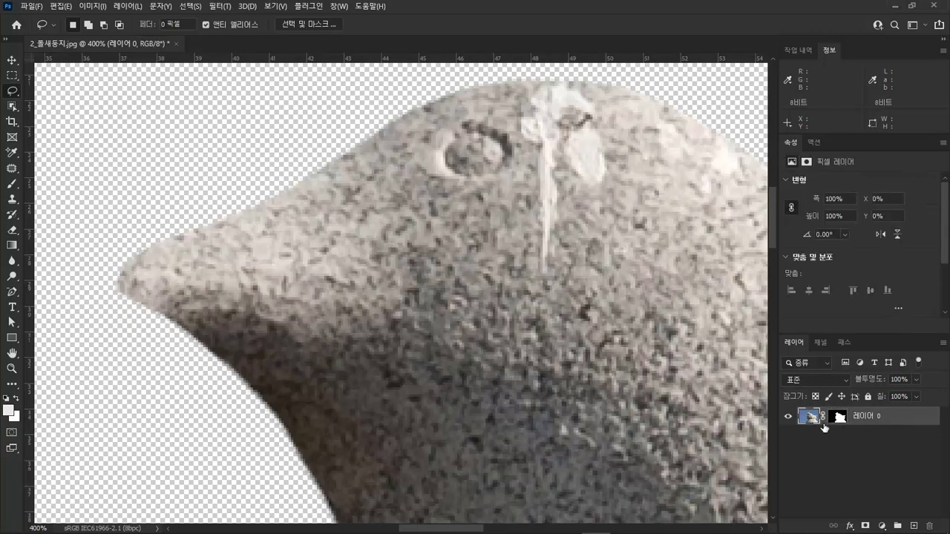
pyautogui.click(838, 417)
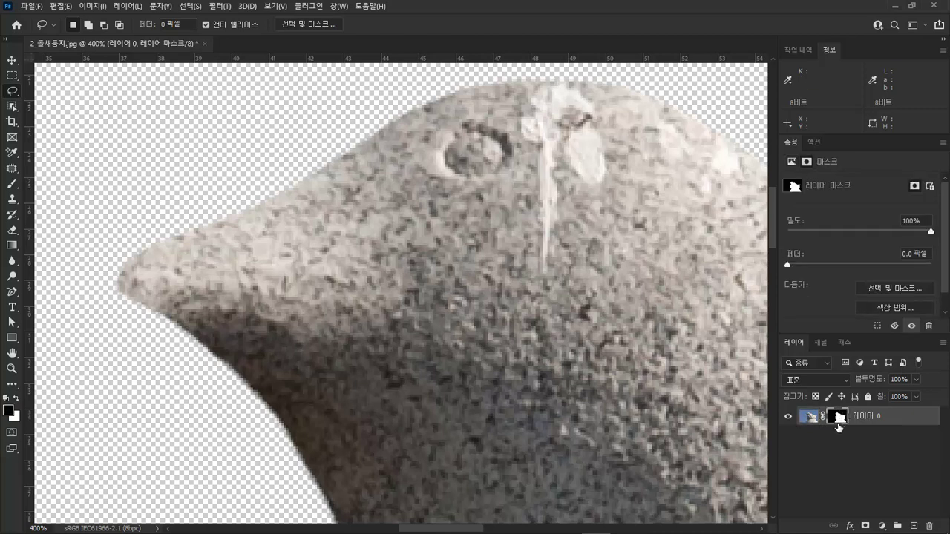
pyautogui.click(811, 418)
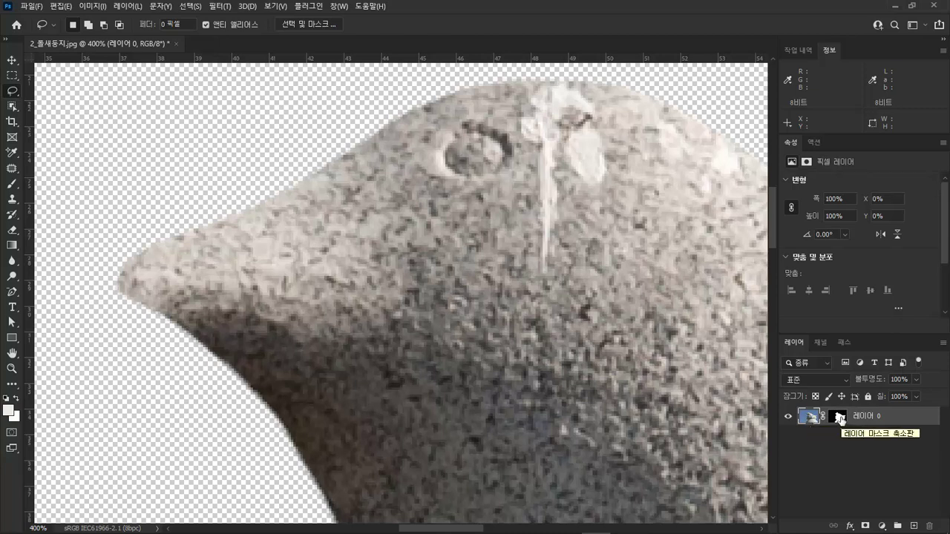
pyautogui.click(840, 420)
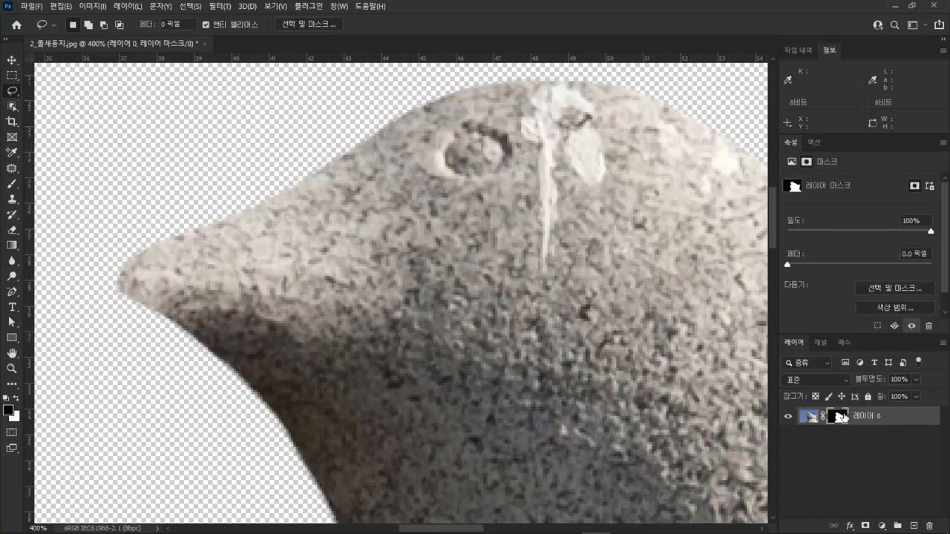
# - With the Brush tool at size 25, paint black on the layer mask to hide the beak's tip and edges
pyautogui.click(12, 187)
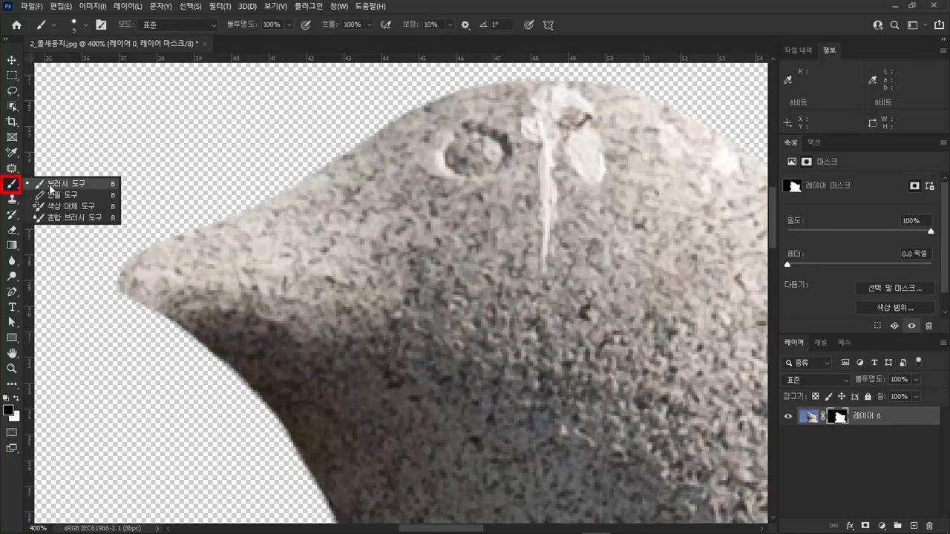
pyautogui.click(49, 185)
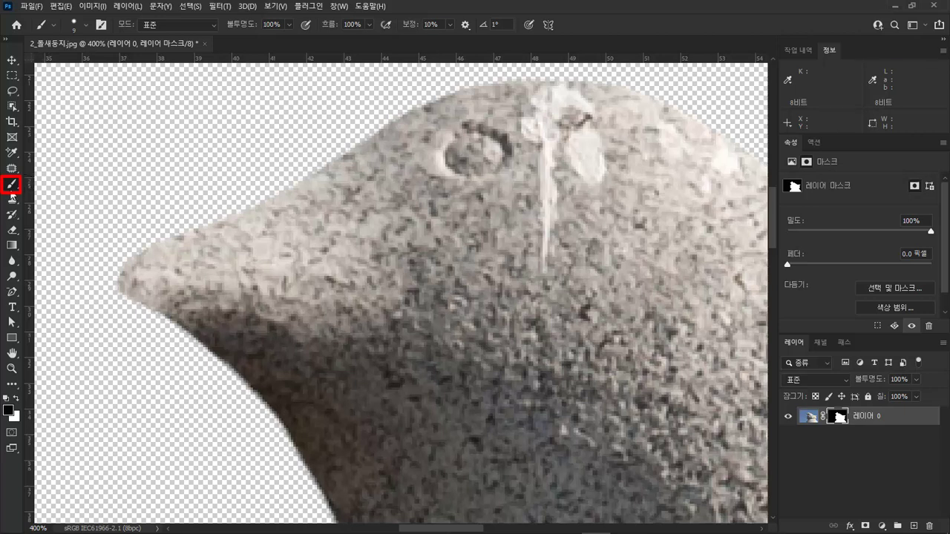
pyautogui.rightClick(13, 186)
pyautogui.click(59, 187)
pyautogui.press(']')
pyautogui.press(']')
pyautogui.press(']')
pyautogui.press(']')
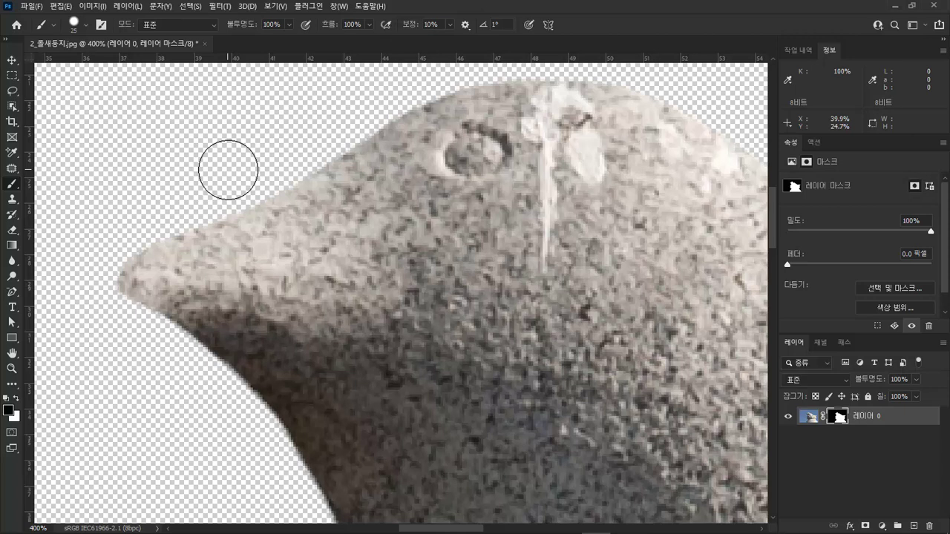
pyautogui.click(18, 415)
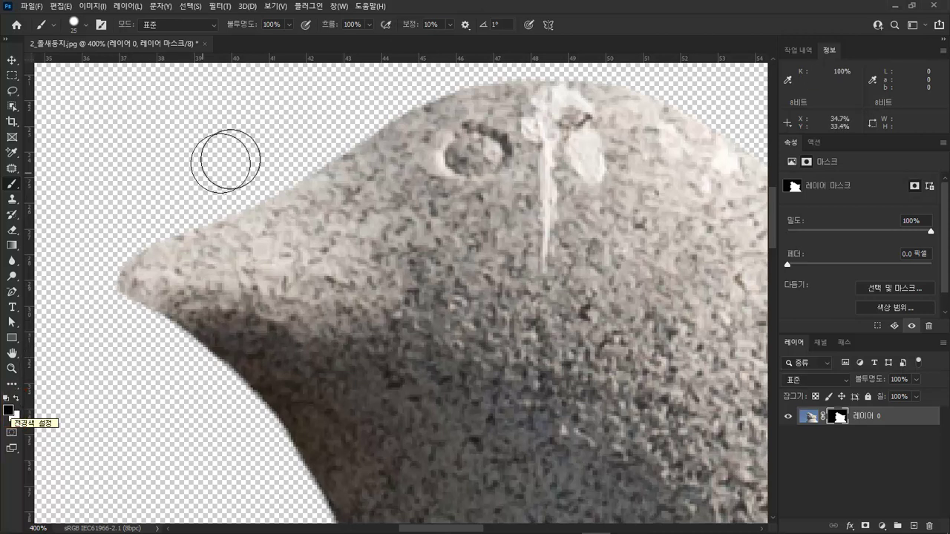
pyautogui.moveTo(213, 170)
pyautogui.mouseDown()
pyautogui.moveTo(124, 262)
pyautogui.moveTo(119, 296)
pyautogui.moveTo(251, 447)
pyautogui.moveTo(158, 337)
pyautogui.moveTo(145, 292)
pyautogui.moveTo(160, 249)
pyautogui.moveTo(202, 200)
pyautogui.moveTo(350, 117)
pyautogui.moveTo(193, 224)
pyautogui.moveTo(166, 257)
pyautogui.moveTo(156, 286)
pyautogui.moveTo(164, 319)
pyautogui.moveTo(235, 408)
pyautogui.moveTo(255, 453)
pyautogui.moveTo(273, 463)
pyautogui.moveTo(231, 446)
pyautogui.mouseUp()
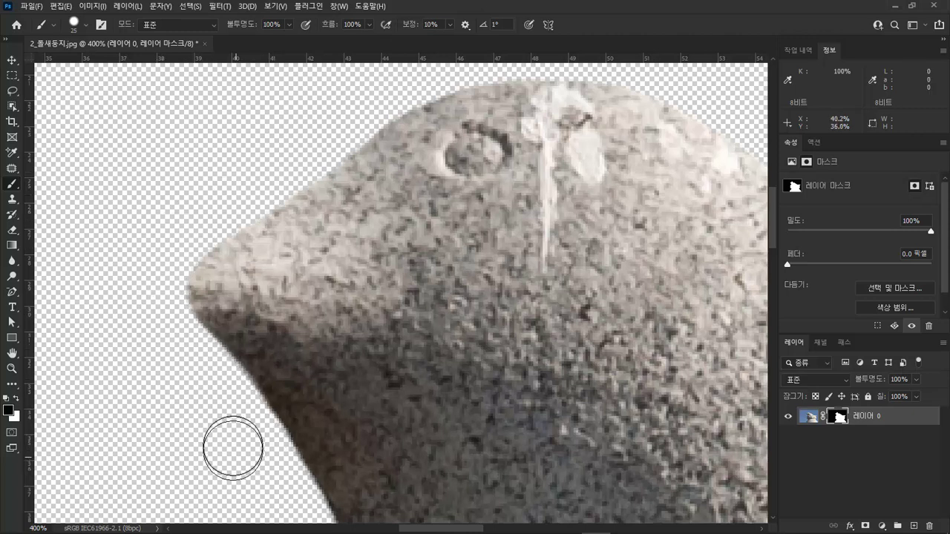
# - Swap the foreground colour to white and paint on the mask to reveal the whole beak with a rim of sky
pyautogui.click(18, 400)
pyautogui.moveTo(408, 116)
pyautogui.mouseDown()
pyautogui.moveTo(332, 152)
pyautogui.moveTo(194, 247)
pyautogui.moveTo(162, 288)
pyautogui.moveTo(180, 334)
pyautogui.moveTo(242, 404)
pyautogui.moveTo(312, 475)
pyautogui.mouseUp()
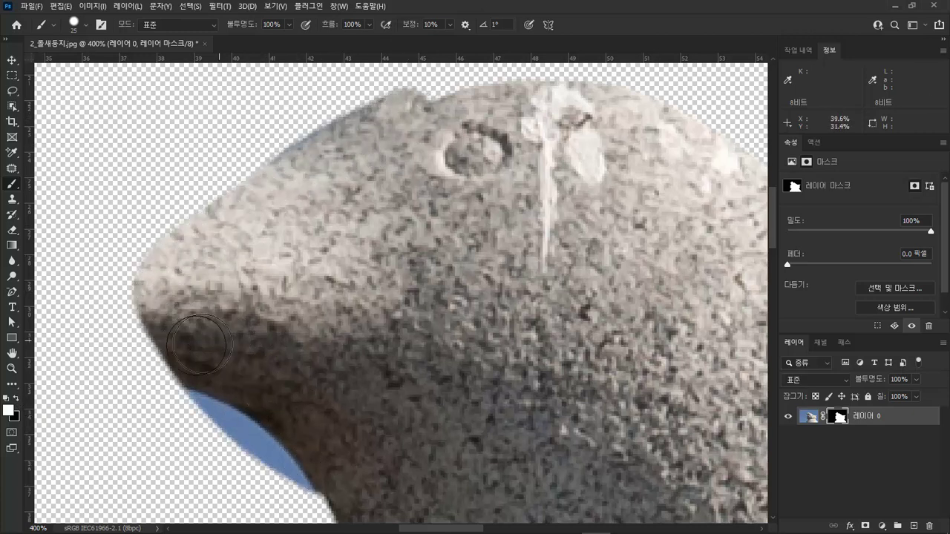
pyautogui.moveTo(199, 344)
pyautogui.mouseDown()
pyautogui.moveTo(253, 415)
pyautogui.moveTo(161, 375)
pyautogui.moveTo(103, 331)
pyautogui.moveTo(108, 276)
pyautogui.moveTo(193, 184)
pyautogui.moveTo(272, 146)
pyautogui.moveTo(454, 97)
pyautogui.moveTo(182, 222)
pyautogui.moveTo(132, 314)
pyautogui.moveTo(155, 361)
pyautogui.moveTo(156, 242)
pyautogui.moveTo(195, 204)
pyautogui.moveTo(132, 225)
pyautogui.moveTo(93, 257)
pyautogui.moveTo(73, 301)
pyautogui.moveTo(81, 344)
pyautogui.moveTo(149, 365)
pyautogui.moveTo(152, 355)
pyautogui.moveTo(250, 333)
pyautogui.mouseUp()
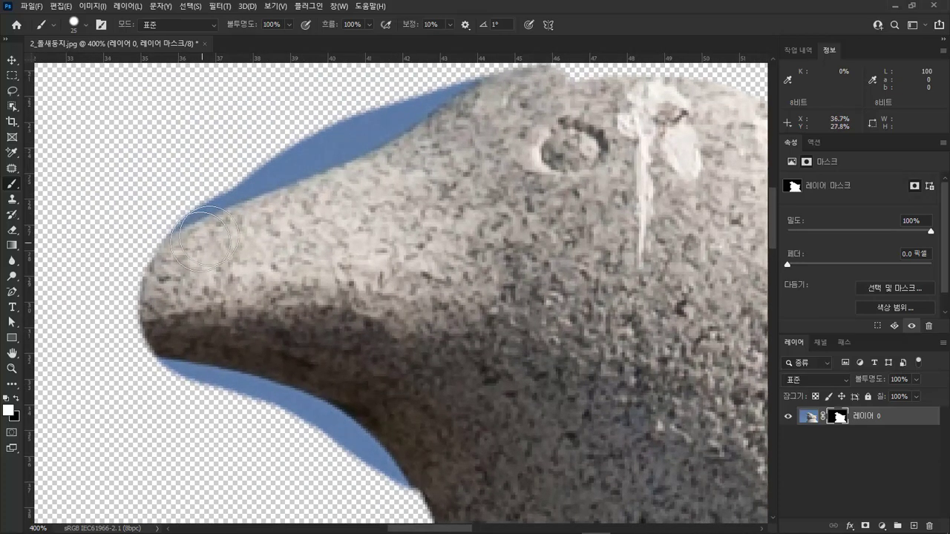
pyautogui.moveTo(205, 238)
pyautogui.mouseDown()
pyautogui.moveTo(222, 208)
pyautogui.moveTo(116, 276)
pyautogui.moveTo(138, 325)
pyautogui.moveTo(262, 368)
pyautogui.moveTo(178, 337)
pyautogui.moveTo(147, 269)
pyautogui.mouseUp()
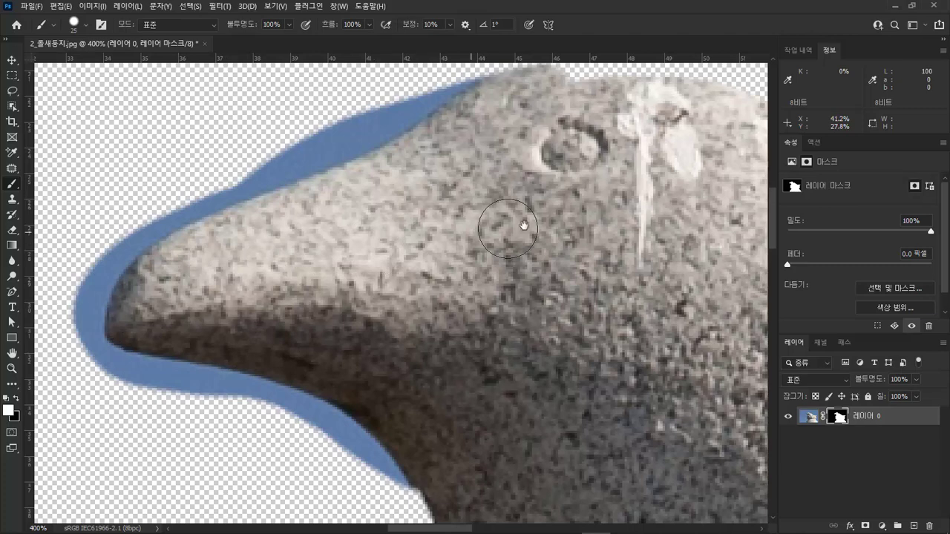
# - Paint white on the mask over the top of the head and below the beak to reveal the edges there
pyautogui.moveTo(524, 224); pyautogui.dragTo(365, 319)
pyautogui.moveTo(255, 212)
pyautogui.mouseDown()
pyautogui.moveTo(287, 191)
pyautogui.moveTo(345, 172)
pyautogui.moveTo(432, 174)
pyautogui.moveTo(488, 189)
pyautogui.moveTo(587, 242)
pyautogui.moveTo(613, 274)
pyautogui.moveTo(596, 234)
pyautogui.moveTo(554, 193)
pyautogui.moveTo(474, 166)
pyautogui.moveTo(437, 164)
pyautogui.moveTo(337, 190)
pyautogui.moveTo(298, 214)
pyautogui.moveTo(317, 178)
pyautogui.moveTo(379, 158)
pyautogui.moveTo(493, 170)
pyautogui.moveTo(585, 216)
pyautogui.moveTo(624, 260)
pyautogui.moveTo(645, 326)
pyautogui.mouseUp()
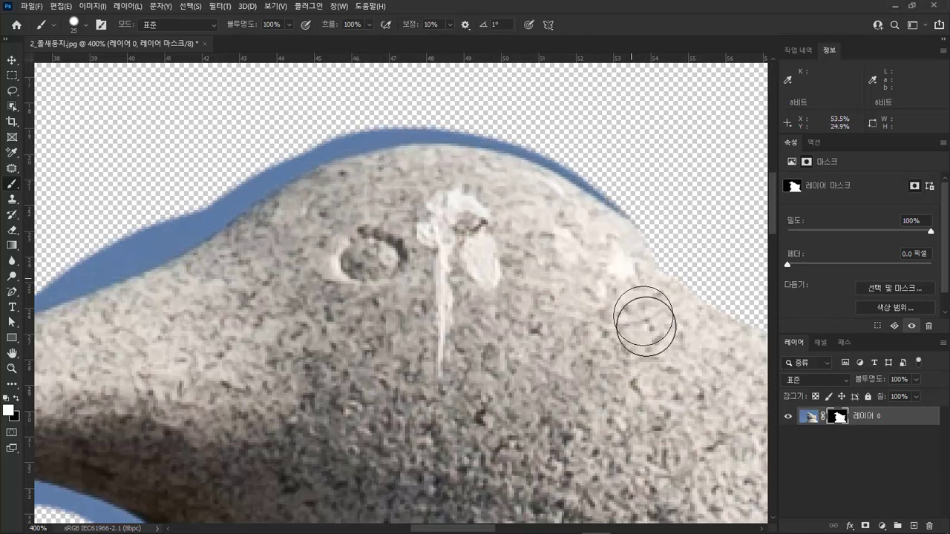
pyautogui.moveTo(196, 457)
pyautogui.mouseDown()
pyautogui.moveTo(373, 321)
pyautogui.moveTo(389, 327)
pyautogui.mouseUp()
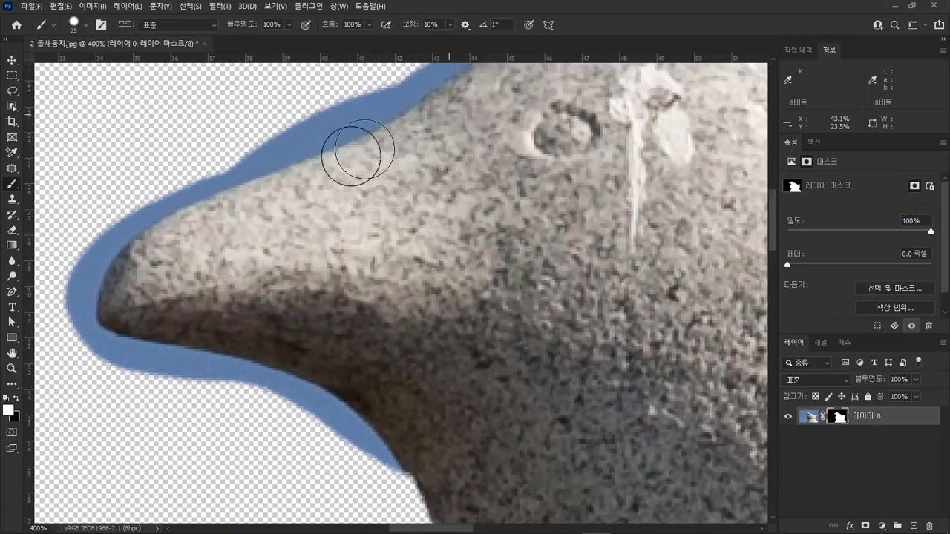
pyautogui.moveTo(352, 156)
pyautogui.mouseDown()
pyautogui.moveTo(193, 216)
pyautogui.moveTo(125, 262)
pyautogui.moveTo(113, 311)
pyautogui.moveTo(183, 355)
pyautogui.moveTo(461, 481)
pyautogui.mouseUp()
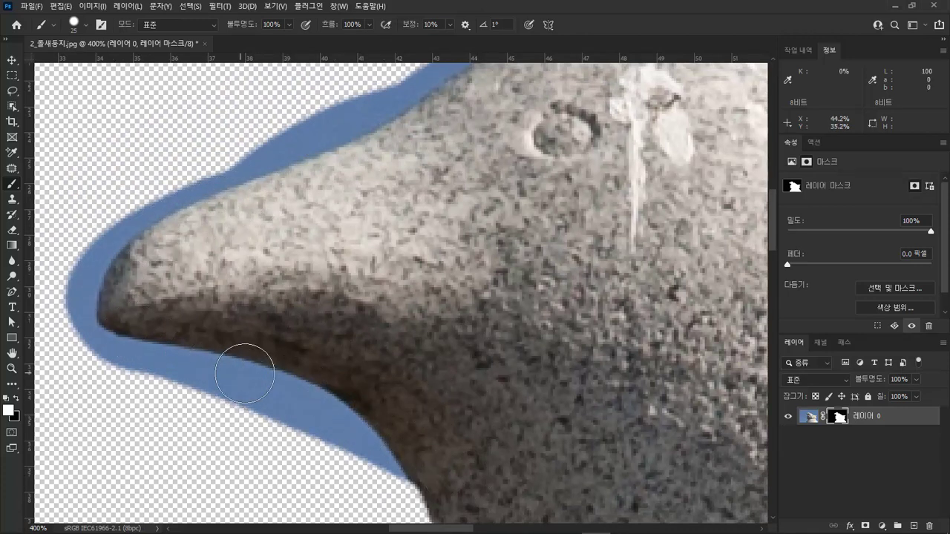
# - Paint black on the mask with 100% brush hardness to hide the sky below the beak, around its tip and along its upper side
pyautogui.click(16, 398)
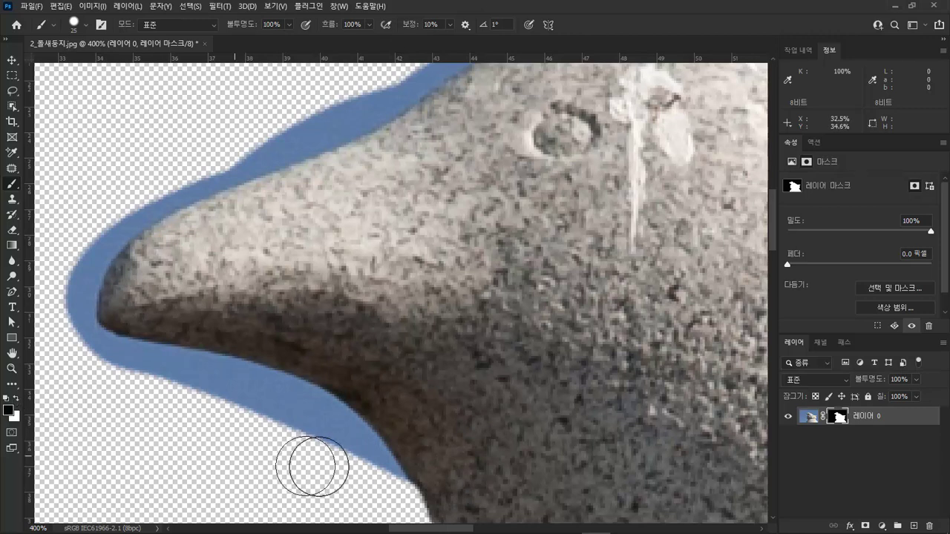
pyautogui.moveTo(385, 487)
pyautogui.mouseDown()
pyautogui.moveTo(327, 422)
pyautogui.moveTo(186, 377)
pyautogui.moveTo(375, 476)
pyautogui.moveTo(319, 417)
pyautogui.moveTo(282, 398)
pyautogui.moveTo(134, 371)
pyautogui.mouseUp()
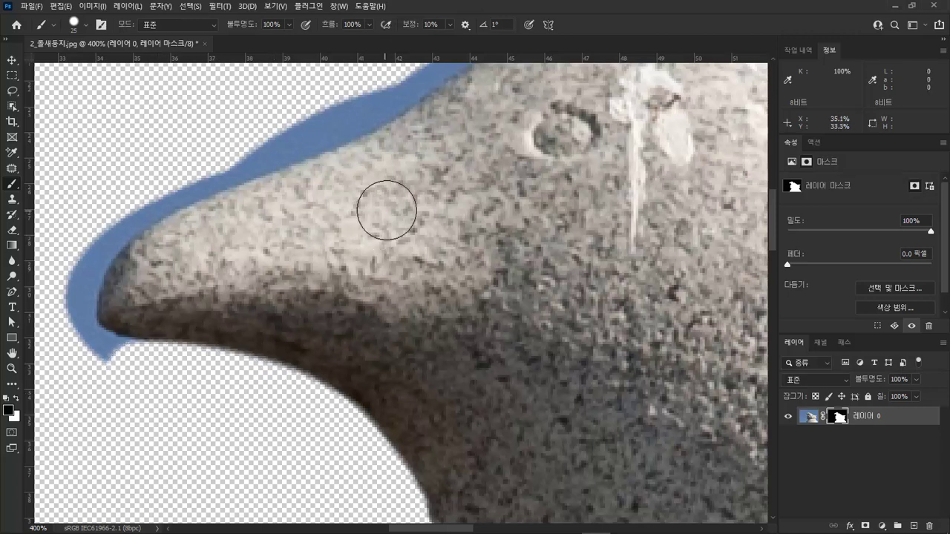
pyautogui.rightClick(387, 210)
pyautogui.press('Tab')
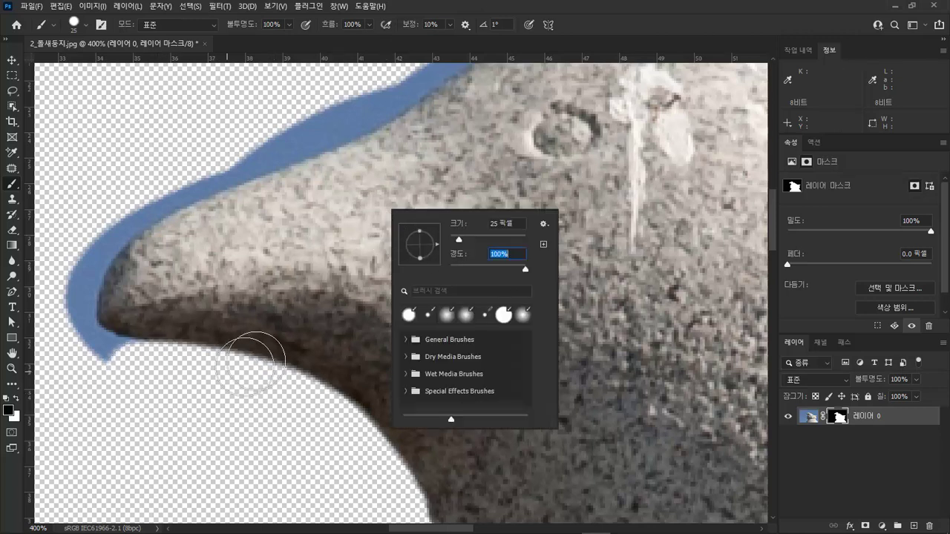
pyautogui.moveTo(521, 268); pyautogui.dragTo(526, 270)
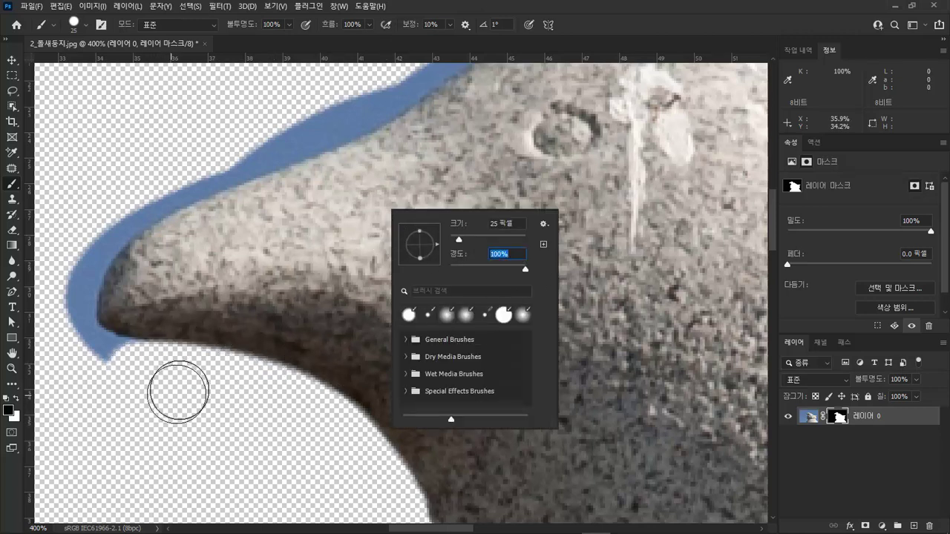
pyautogui.moveTo(175, 383)
pyautogui.mouseDown()
pyautogui.moveTo(91, 355)
pyautogui.moveTo(65, 321)
pyautogui.moveTo(63, 291)
pyautogui.moveTo(80, 248)
pyautogui.moveTo(123, 215)
pyautogui.mouseUp()
pyautogui.moveTo(304, 129)
pyautogui.mouseDown()
pyautogui.moveTo(188, 157)
pyautogui.moveTo(297, 131)
pyautogui.moveTo(222, 154)
pyautogui.mouseUp()
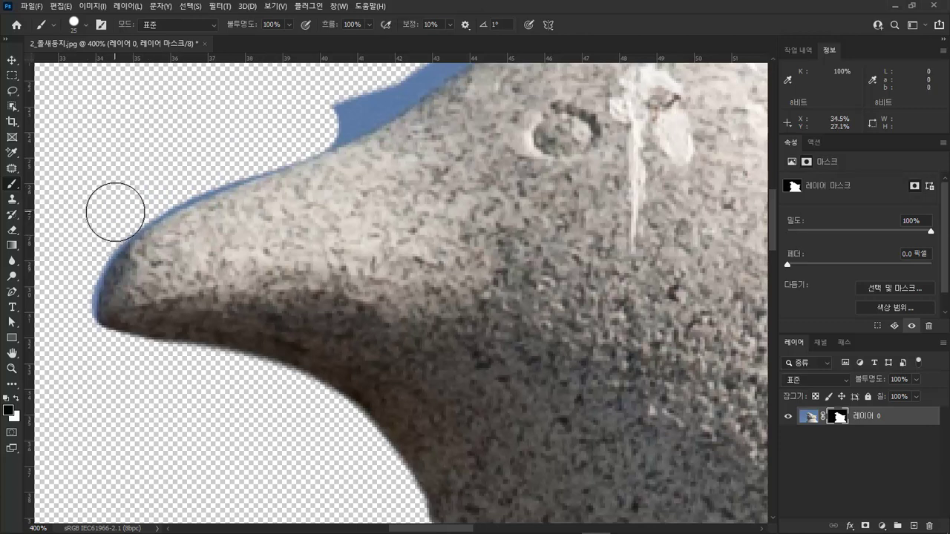
# - Set the brush hardness to 0% and paint black on the mask to hide the blue rim around the beak
pyautogui.rightClick(279, 140)
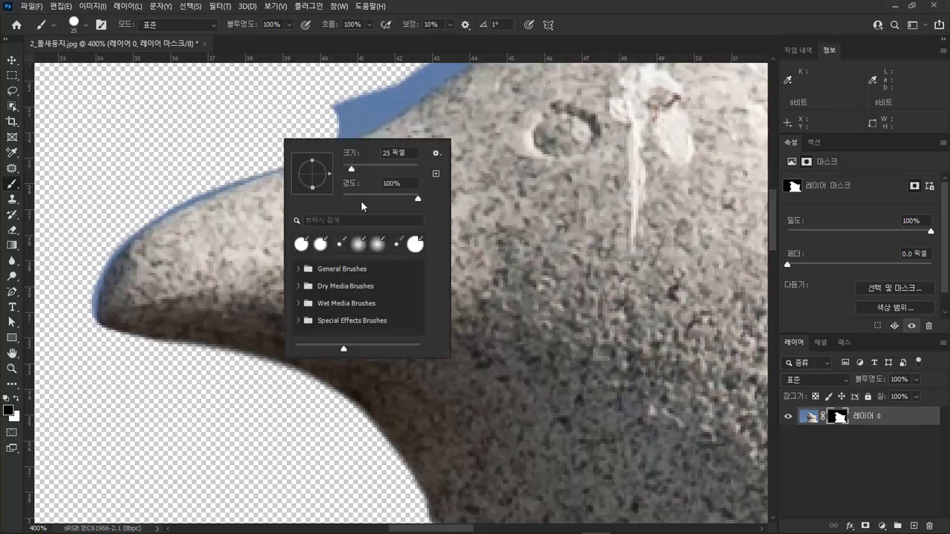
pyautogui.press('Return')
pyautogui.moveTo(271, 123)
pyautogui.mouseDown()
pyautogui.moveTo(315, 139)
pyautogui.moveTo(114, 230)
pyautogui.moveTo(170, 210)
pyautogui.moveTo(286, 135)
pyautogui.moveTo(173, 179)
pyautogui.moveTo(123, 213)
pyautogui.moveTo(86, 254)
pyautogui.moveTo(210, 167)
pyautogui.moveTo(119, 242)
pyautogui.moveTo(101, 273)
pyautogui.moveTo(99, 310)
pyautogui.moveTo(126, 347)
pyautogui.moveTo(294, 417)
pyautogui.moveTo(379, 478)
pyautogui.moveTo(327, 421)
pyautogui.moveTo(271, 386)
pyautogui.moveTo(77, 327)
pyautogui.moveTo(213, 301)
pyautogui.mouseUp()
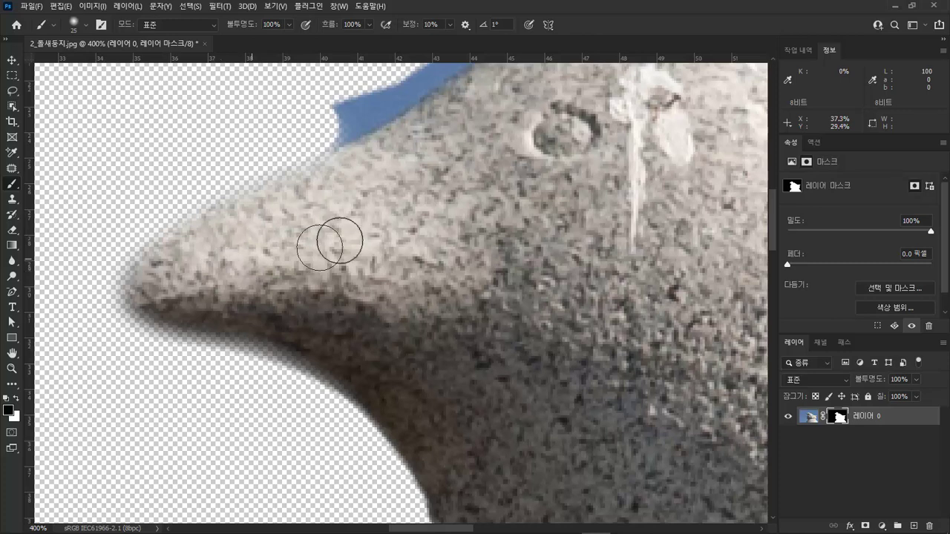
# - Set the brush hardness to 100% and paint black on the mask to hide the sky band over the head
pyautogui.moveTo(409, 206); pyautogui.dragTo(289, 363)
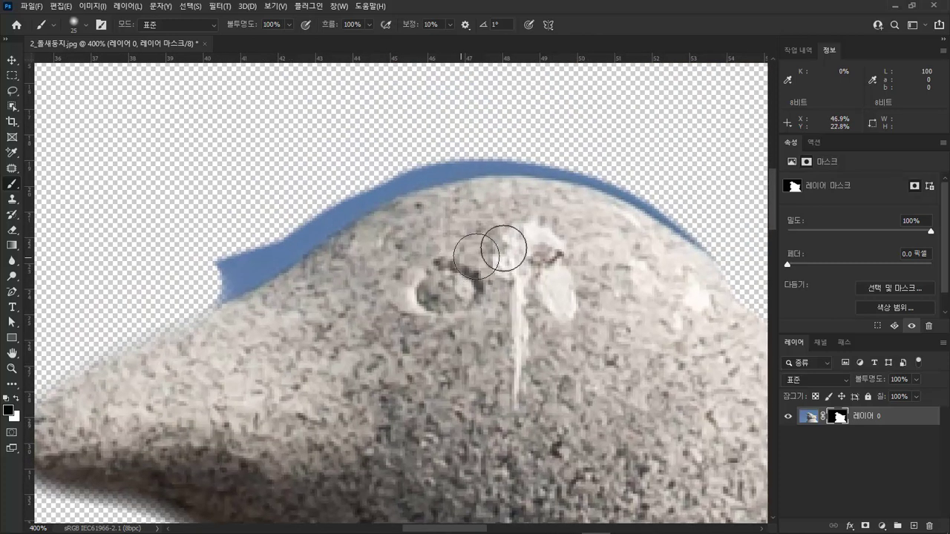
pyautogui.rightClick(552, 157)
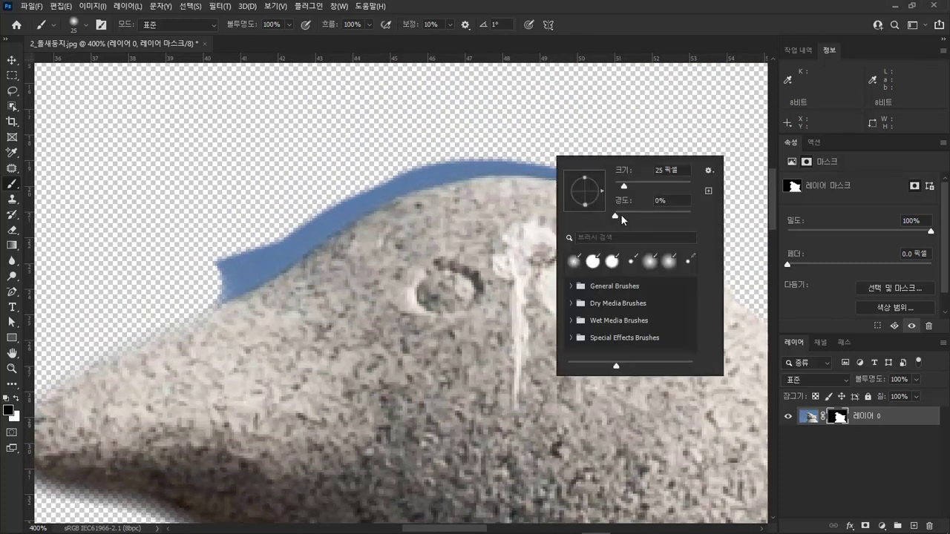
pyautogui.click(678, 117)
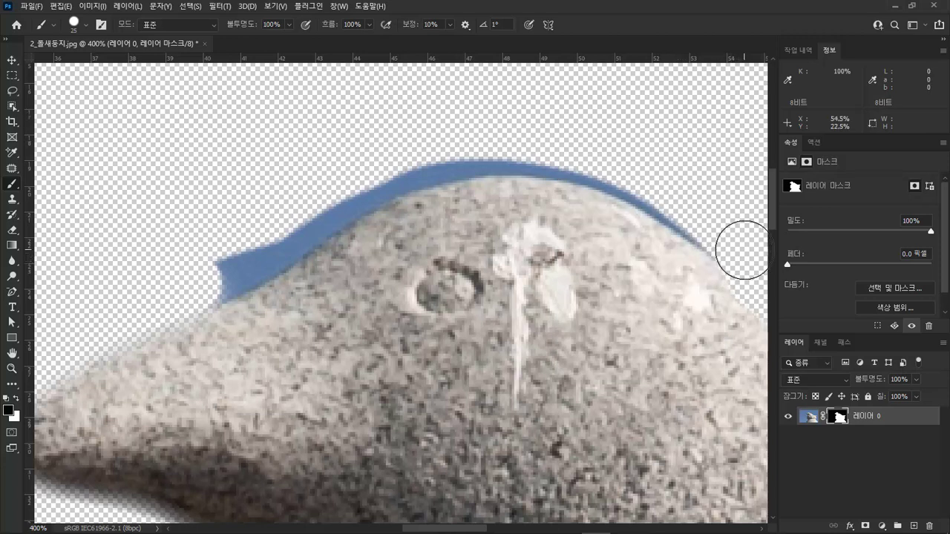
pyautogui.moveTo(709, 225)
pyautogui.mouseDown()
pyautogui.moveTo(604, 176)
pyautogui.moveTo(458, 167)
pyautogui.moveTo(397, 182)
pyautogui.moveTo(331, 217)
pyautogui.moveTo(218, 297)
pyautogui.mouseUp()
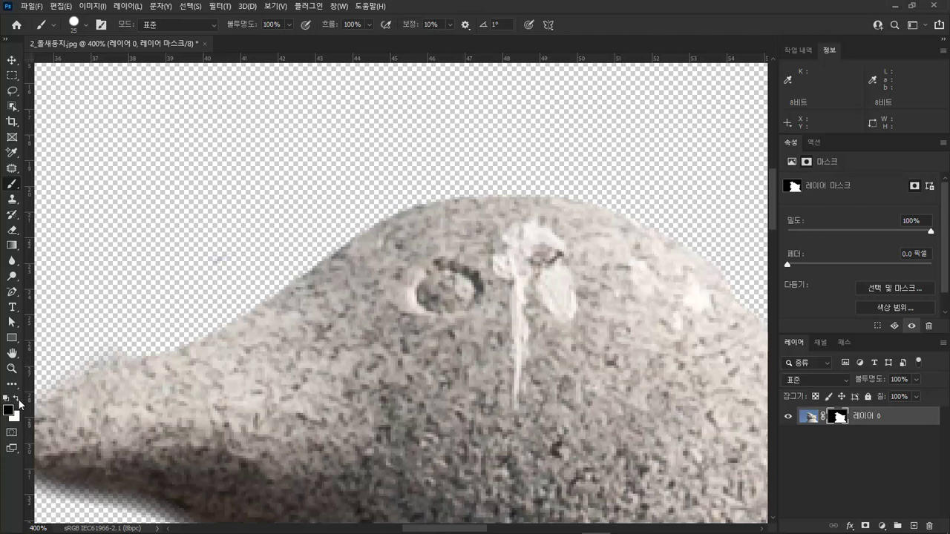
# - Paint white on the mask to bring back the top of the head, and hide the exposed sky with black
pyautogui.press('x')
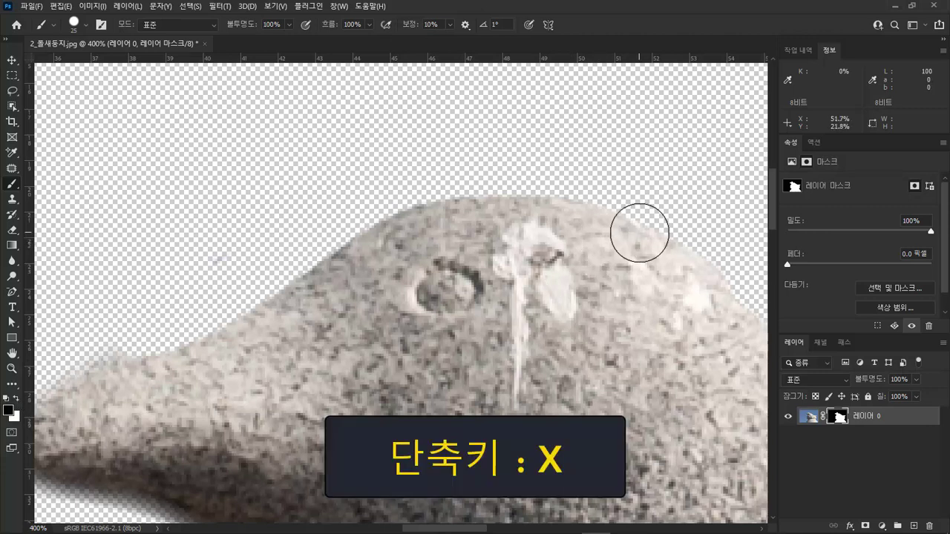
pyautogui.moveTo(719, 248)
pyautogui.mouseDown()
pyautogui.moveTo(652, 205)
pyautogui.moveTo(568, 184)
pyautogui.moveTo(461, 185)
pyautogui.moveTo(350, 257)
pyautogui.mouseUp()
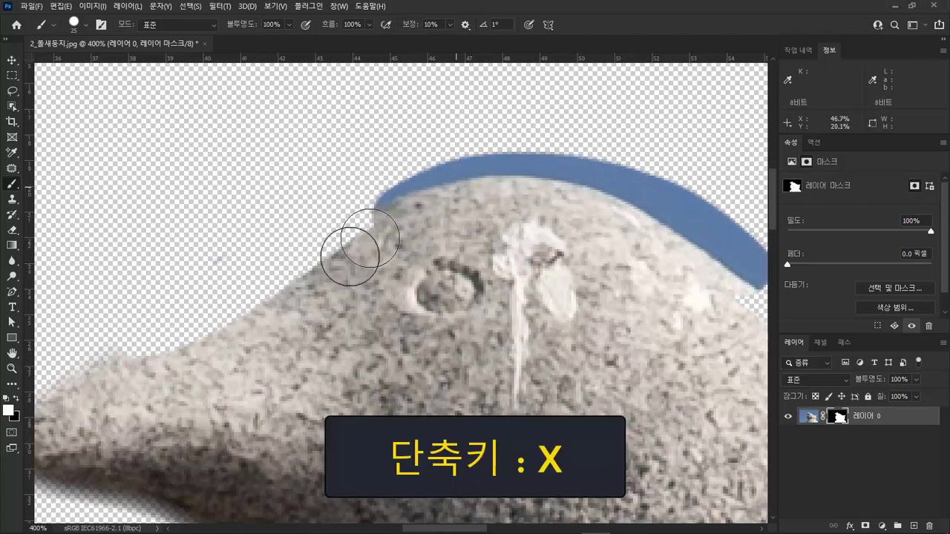
pyautogui.press('x')
pyautogui.moveTo(311, 218)
pyautogui.mouseDown()
pyautogui.moveTo(389, 172)
pyautogui.moveTo(483, 153)
pyautogui.moveTo(596, 149)
pyautogui.moveTo(456, 134)
pyautogui.moveTo(604, 212)
pyautogui.moveTo(704, 297)
pyautogui.mouseUp()
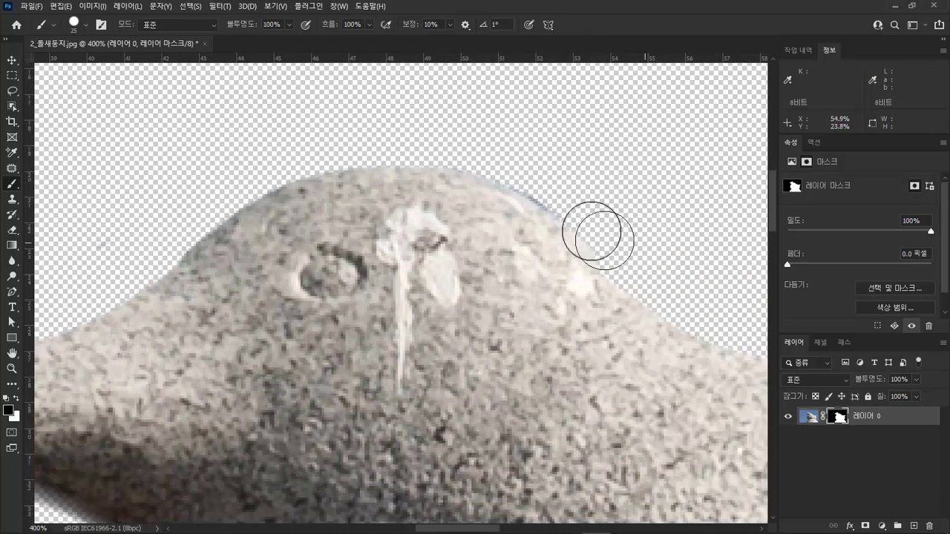
pyautogui.moveTo(598, 236)
pyautogui.mouseDown()
pyautogui.moveTo(484, 162)
pyautogui.moveTo(432, 143)
pyautogui.moveTo(291, 157)
pyautogui.moveTo(230, 187)
pyautogui.mouseUp()
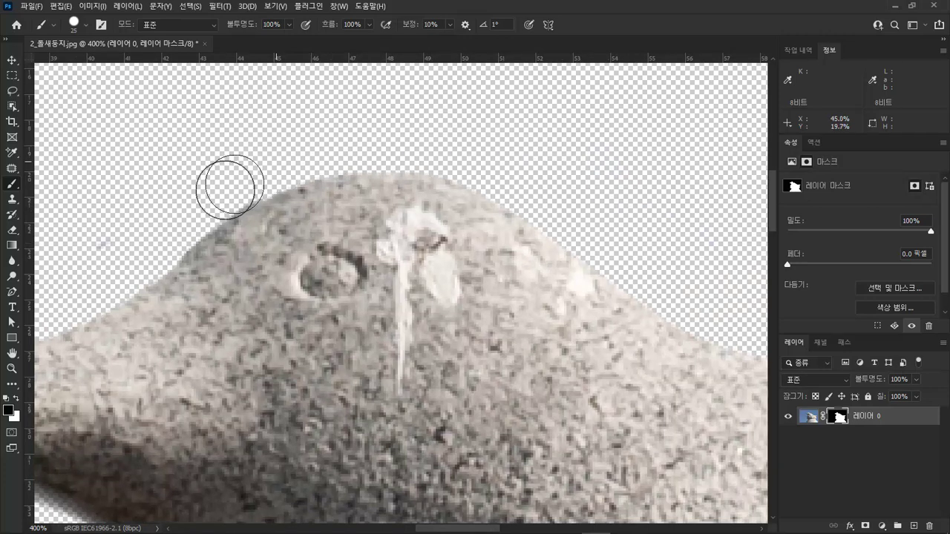
# - Paint white on the mask with the hard brush to reveal the whole beak and its upper edge
pyautogui.moveTo(191, 275); pyautogui.dragTo(467, 250)
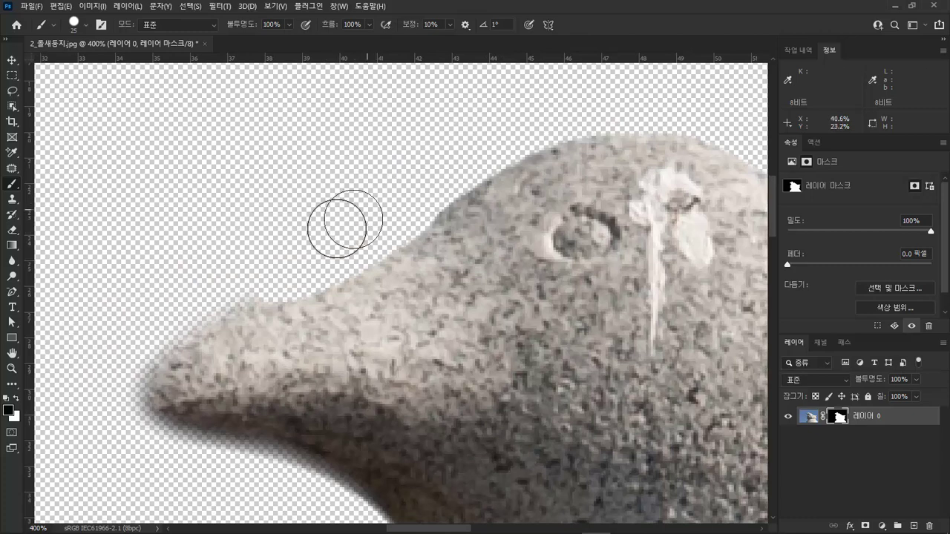
pyautogui.moveTo(224, 366); pyautogui.dragTo(291, 283)
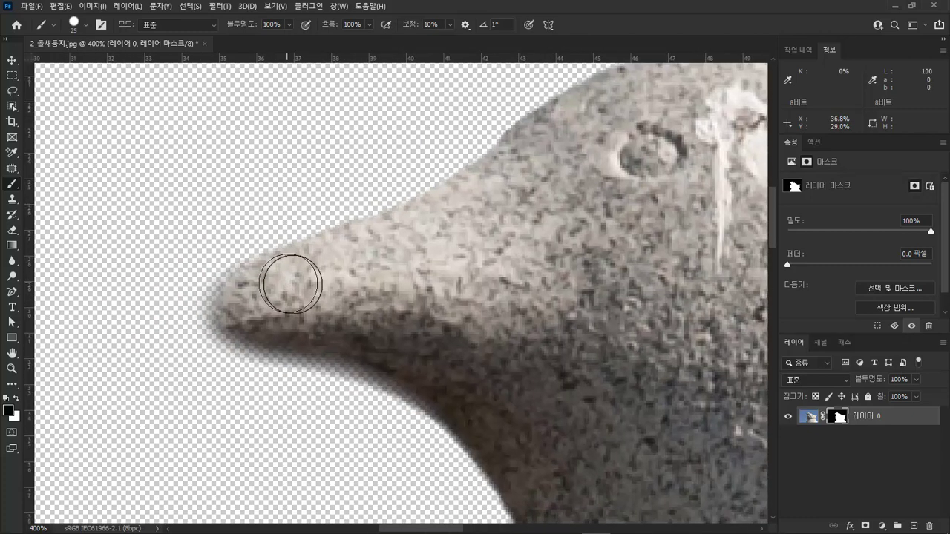
pyautogui.press('x')
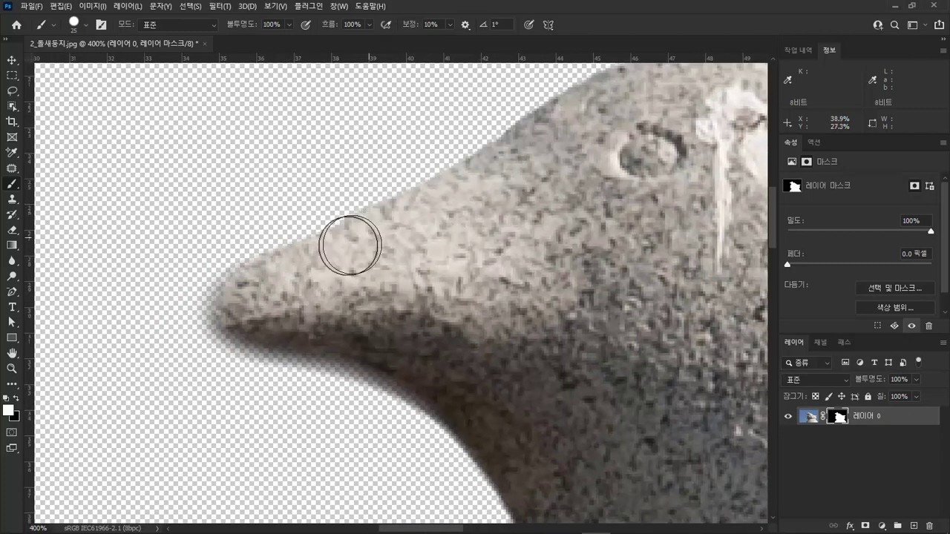
pyautogui.moveTo(351, 245)
pyautogui.mouseDown()
pyautogui.moveTo(252, 277)
pyautogui.moveTo(226, 293)
pyautogui.moveTo(219, 314)
pyautogui.moveTo(266, 343)
pyautogui.moveTo(441, 364)
pyautogui.mouseUp()
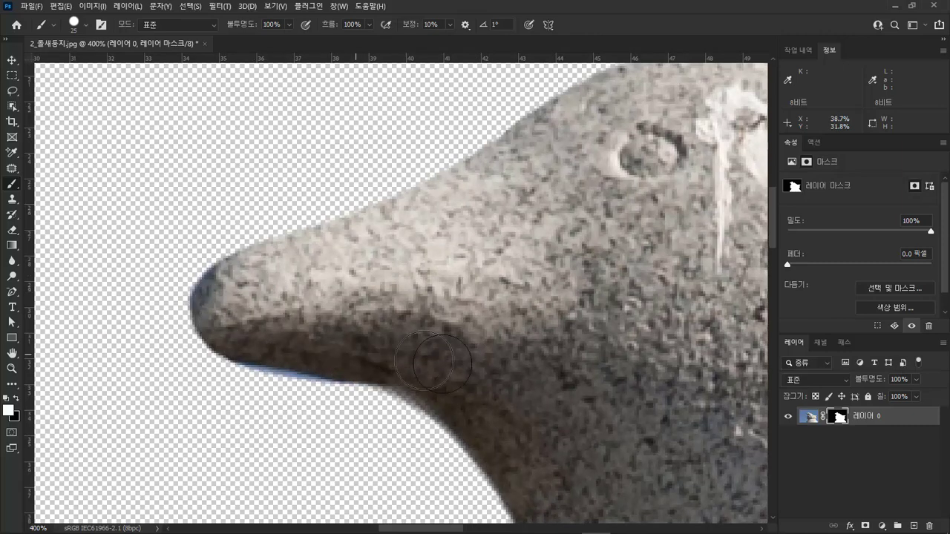
pyautogui.moveTo(524, 140)
pyautogui.mouseDown()
pyautogui.moveTo(227, 277)
pyautogui.moveTo(219, 307)
pyautogui.moveTo(237, 334)
pyautogui.mouseUp()
# - Paint black on the mask to hide the sky along the beak's upper side, around its tip and below it
pyautogui.scroll(2, 475, 297)
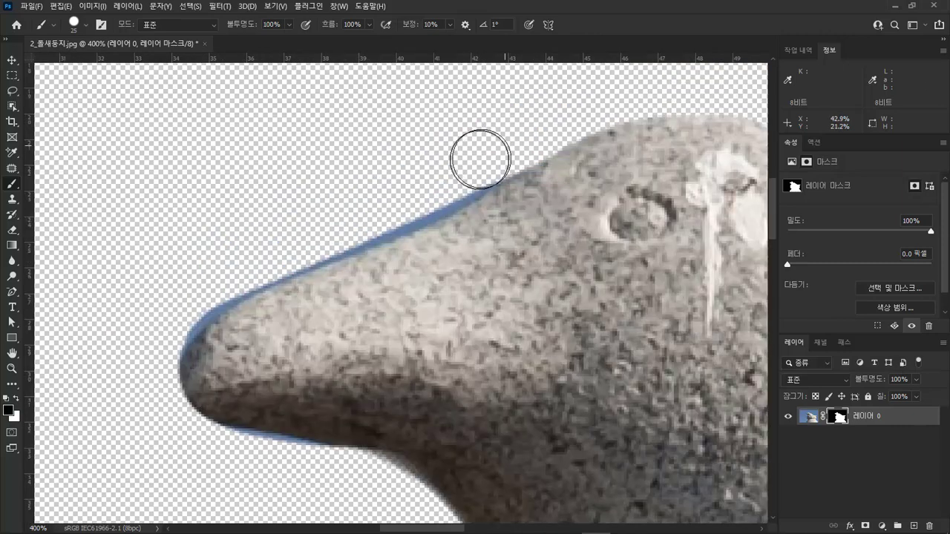
pyautogui.moveTo(480, 159)
pyautogui.mouseDown()
pyautogui.moveTo(435, 180)
pyautogui.moveTo(554, 116)
pyautogui.moveTo(384, 215)
pyautogui.moveTo(135, 320)
pyautogui.moveTo(349, 233)
pyautogui.moveTo(475, 164)
pyautogui.moveTo(433, 197)
pyautogui.mouseUp()
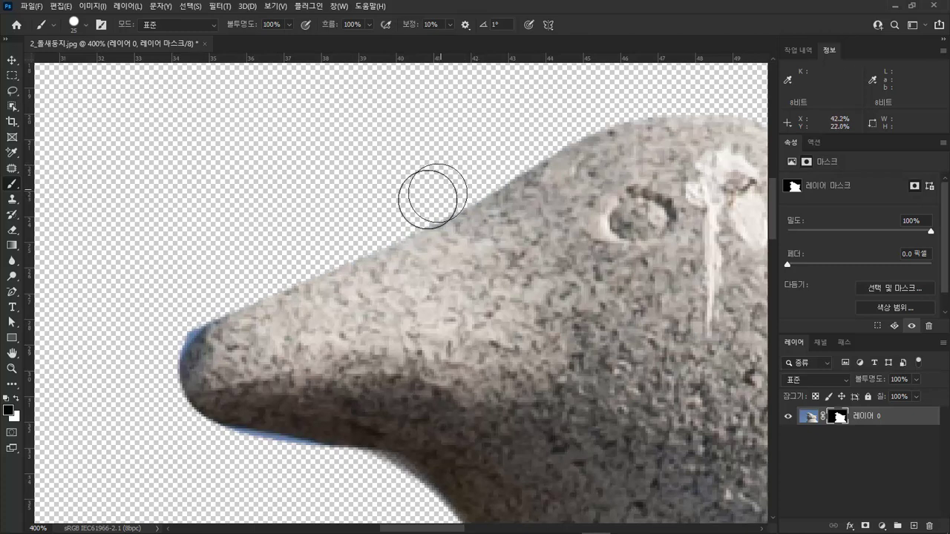
pyautogui.moveTo(244, 259)
pyautogui.mouseDown()
pyautogui.moveTo(275, 181)
pyautogui.moveTo(269, 170)
pyautogui.mouseUp()
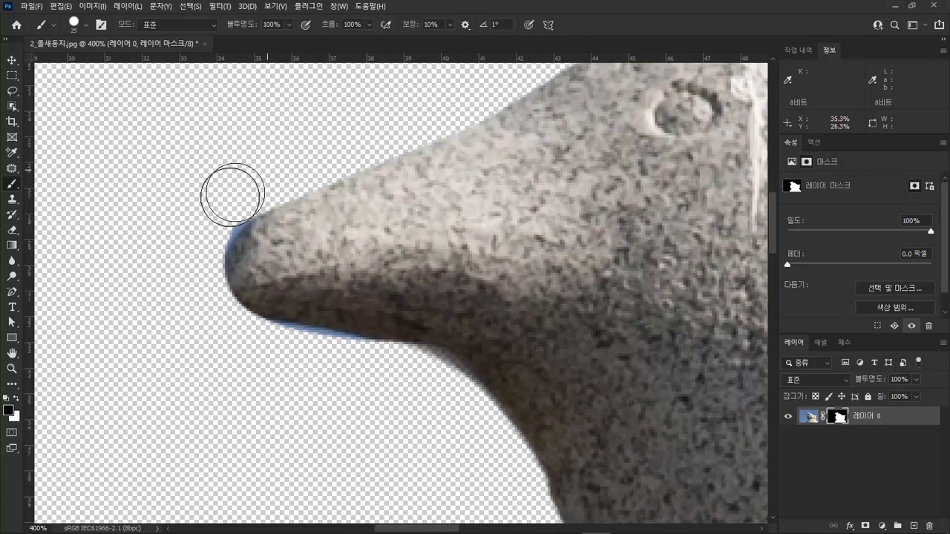
pyautogui.moveTo(233, 195)
pyautogui.mouseDown()
pyautogui.moveTo(186, 253)
pyautogui.moveTo(273, 170)
pyautogui.moveTo(204, 239)
pyautogui.moveTo(208, 288)
pyautogui.moveTo(232, 325)
pyautogui.moveTo(371, 387)
pyautogui.moveTo(440, 425)
pyautogui.moveTo(481, 473)
pyautogui.moveTo(487, 464)
pyautogui.moveTo(444, 391)
pyautogui.moveTo(420, 376)
pyautogui.moveTo(310, 365)
pyautogui.moveTo(464, 431)
pyautogui.moveTo(388, 365)
pyautogui.moveTo(234, 347)
pyautogui.moveTo(189, 327)
pyautogui.moveTo(284, 365)
pyautogui.moveTo(291, 357)
pyautogui.moveTo(201, 317)
pyautogui.mouseUp()
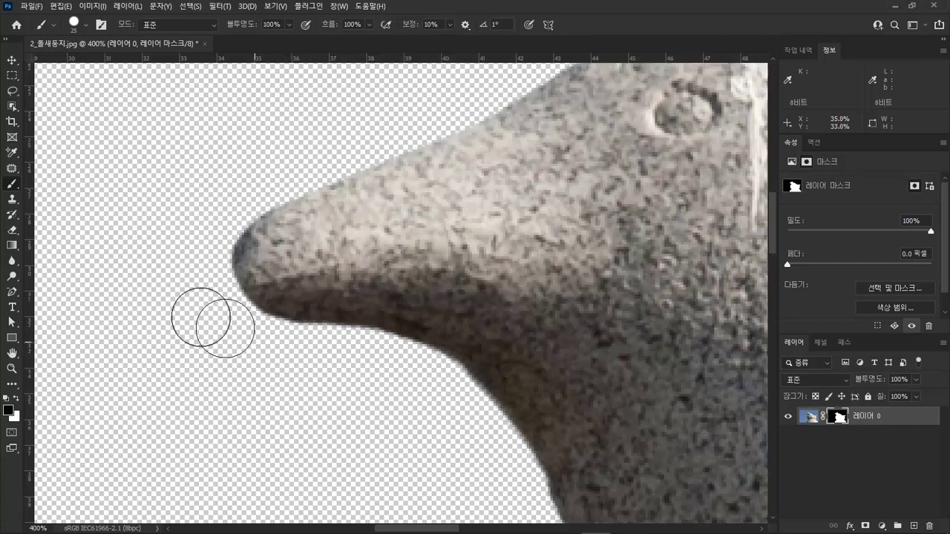
# - Paint white on the mask along the neck below the beak to sharpen the statue's edge there
pyautogui.moveTo(437, 393); pyautogui.dragTo(314, 238)
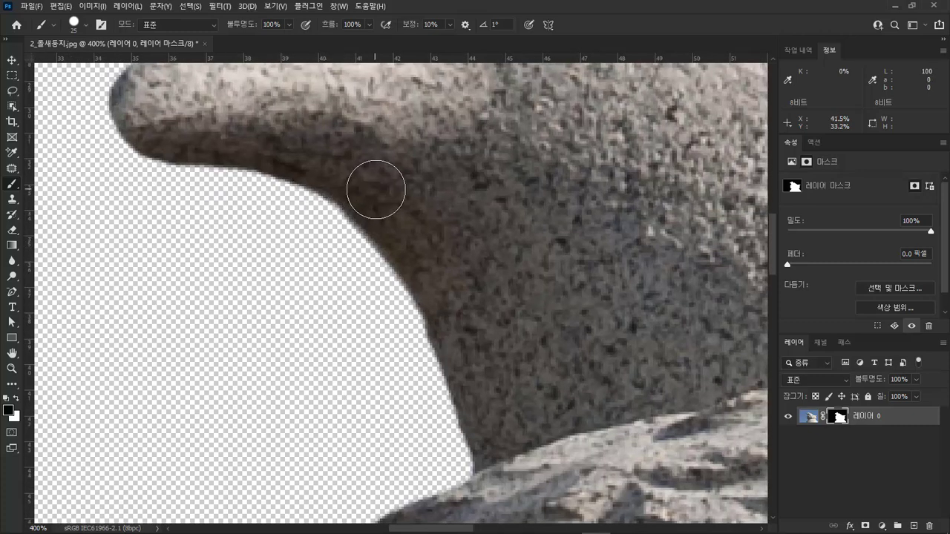
pyautogui.press('x')
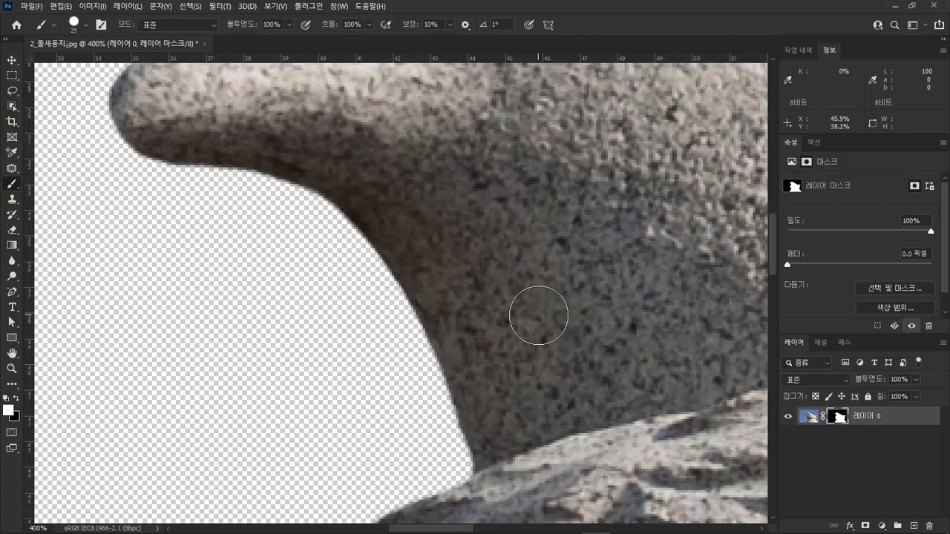
pyautogui.hotkey('ctrl', '-')
pyautogui.hotkey('ctrl', '-')
pyautogui.hotkey('ctrl', '-')
pyautogui.hotkey('ctrl', '-')
pyautogui.hotkey('ctrl', '-')
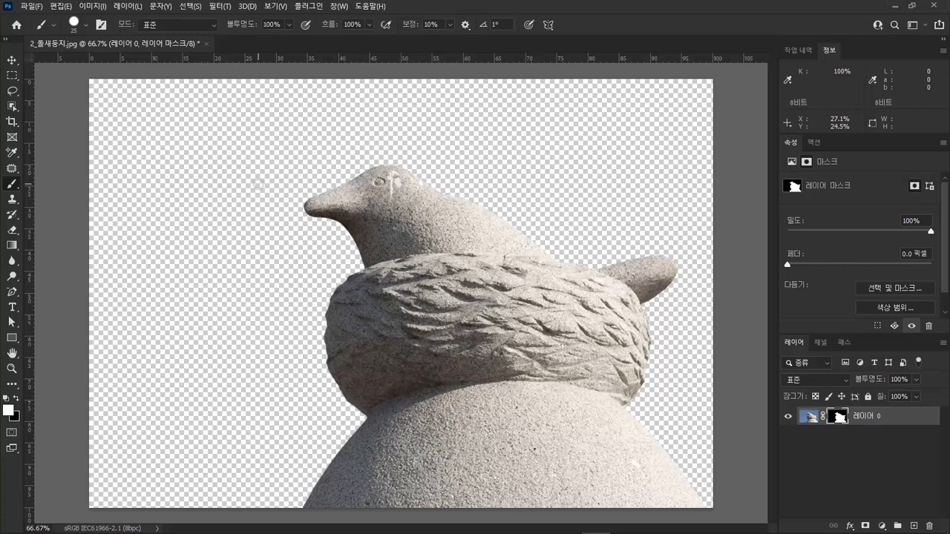
# - Revert the document to the original 2_돌새둥지.jpg snapshot in the history
pyautogui.click(799, 50)
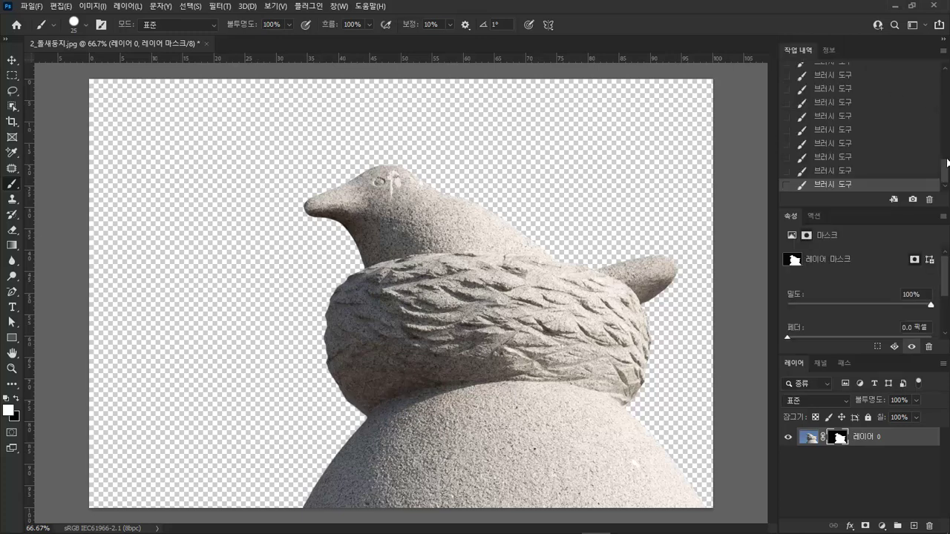
pyautogui.scroll(3, 854, 127)
pyautogui.click(831, 70)
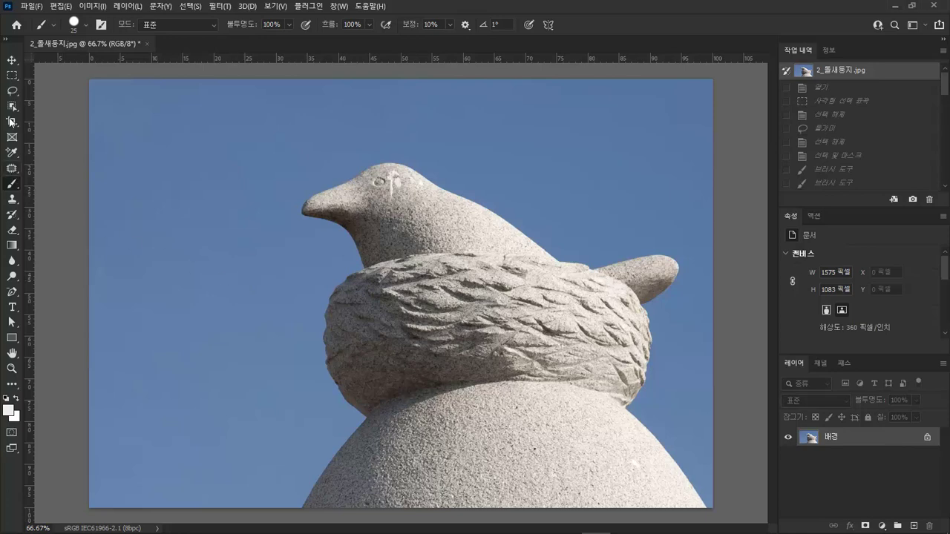
# - Select the whole stone bird statue with the Object Selection tool
pyautogui.moveTo(12, 106); pyautogui.dragTo(84, 107)
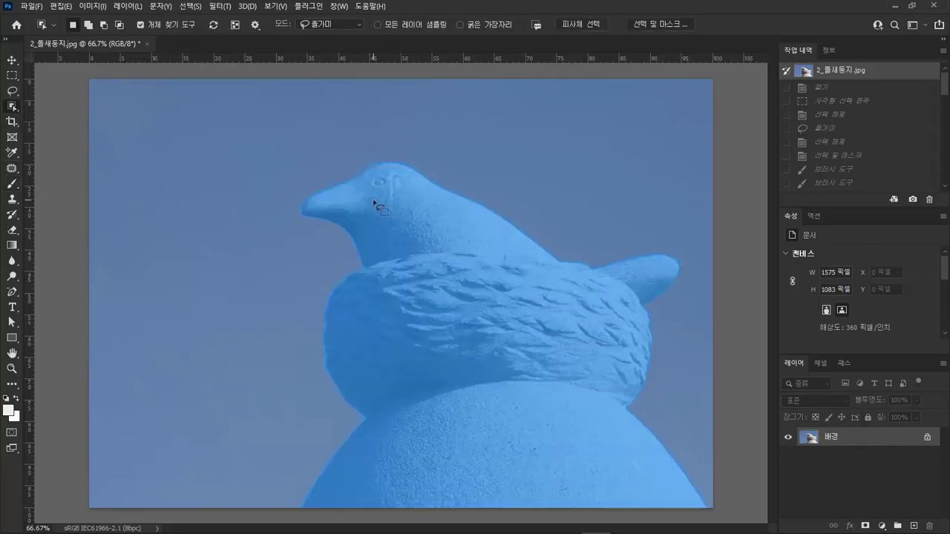
pyautogui.click(458, 140)
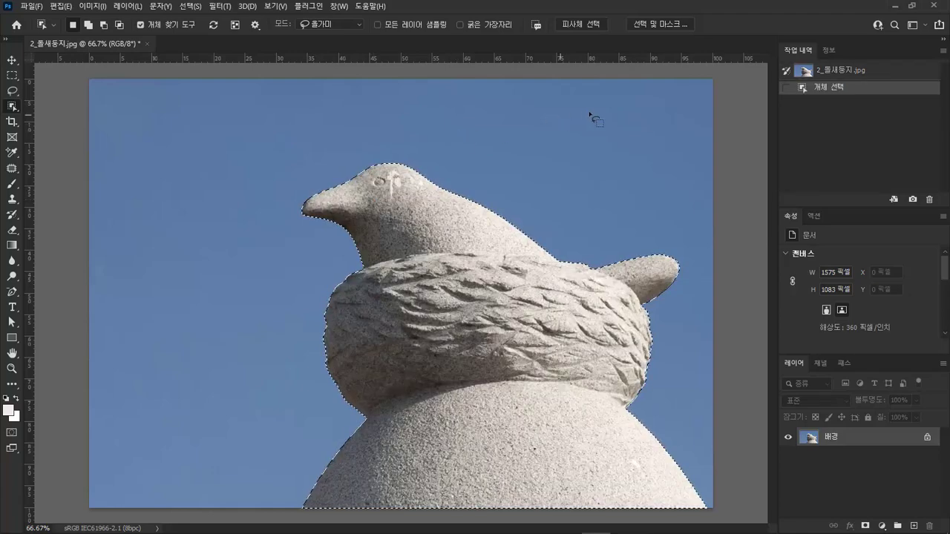
# - Try Select and Mask with Shift Edge at -59% and Smooth at 5, discard it and clear the selection
pyautogui.click(657, 24)
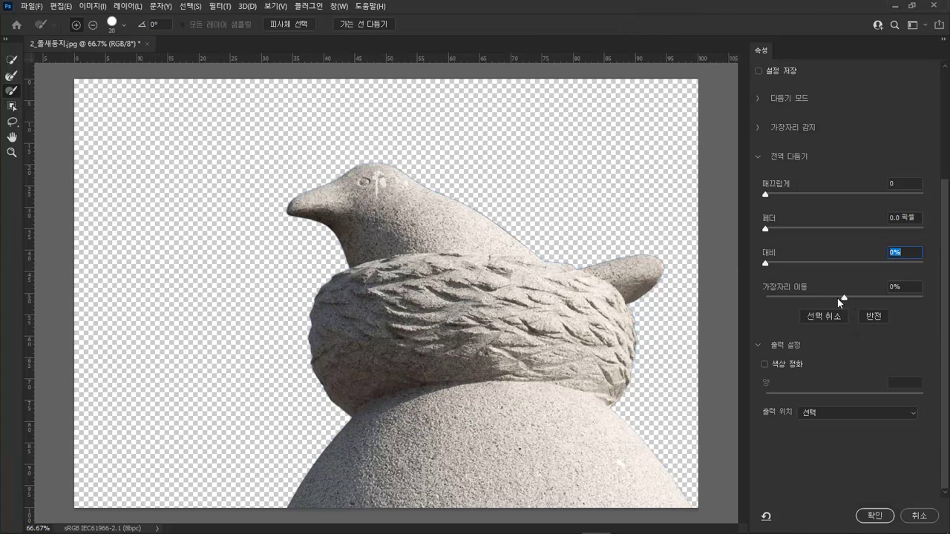
pyautogui.moveTo(798, 300); pyautogui.dragTo(798, 300)
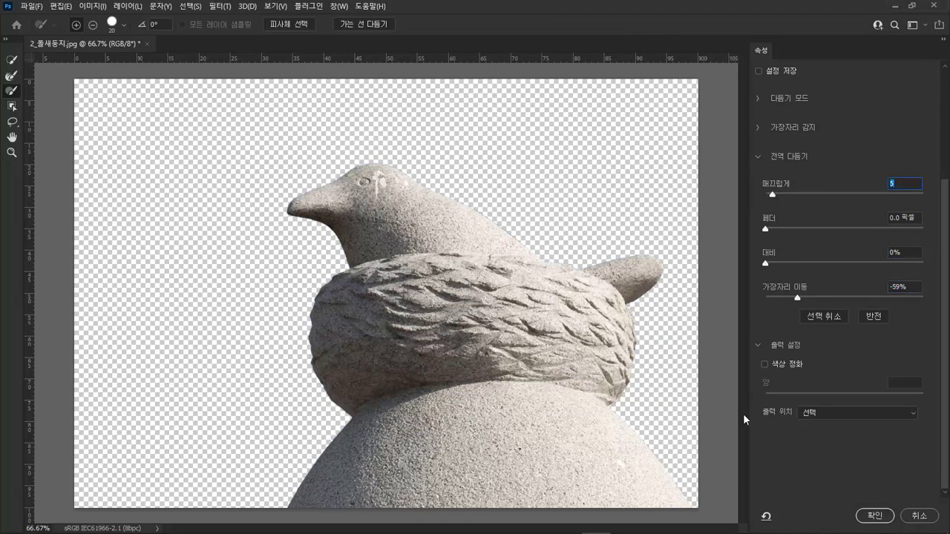
pyautogui.click(918, 516)
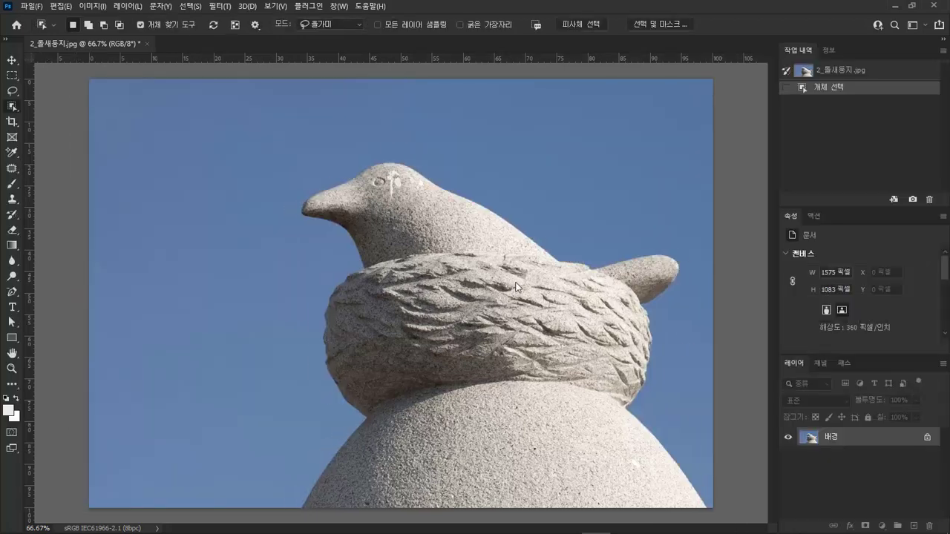
pyautogui.click(13, 64)
pyautogui.hotkey('ctrl', 'd')
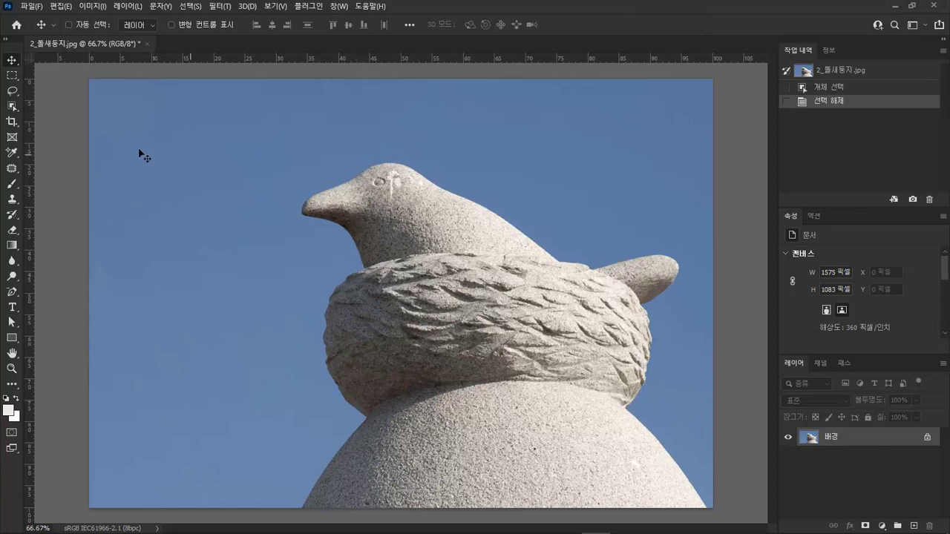
# - Open Select and Mask without a selection, set its view to Onion Skin (어니언 스킨) and activate the Object Selection tool
pyautogui.click(13, 92)
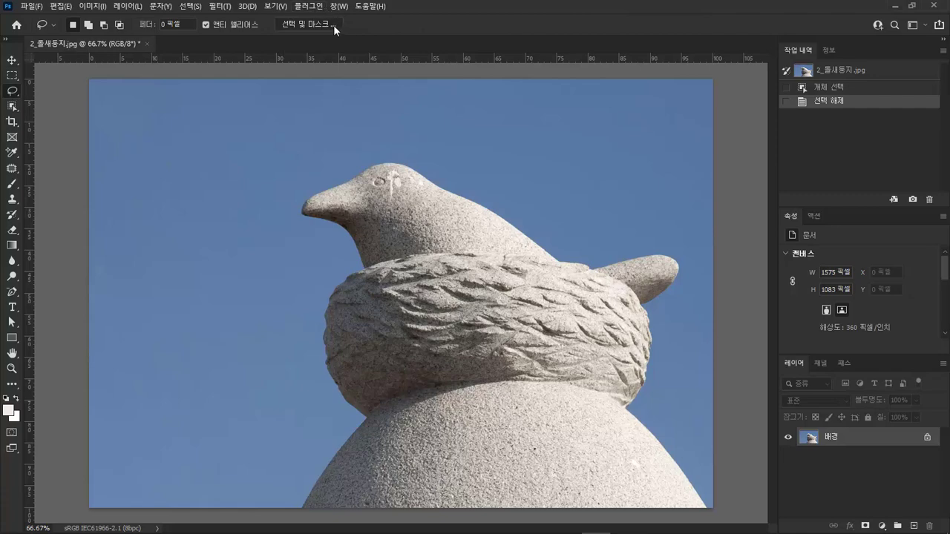
pyautogui.click(332, 25)
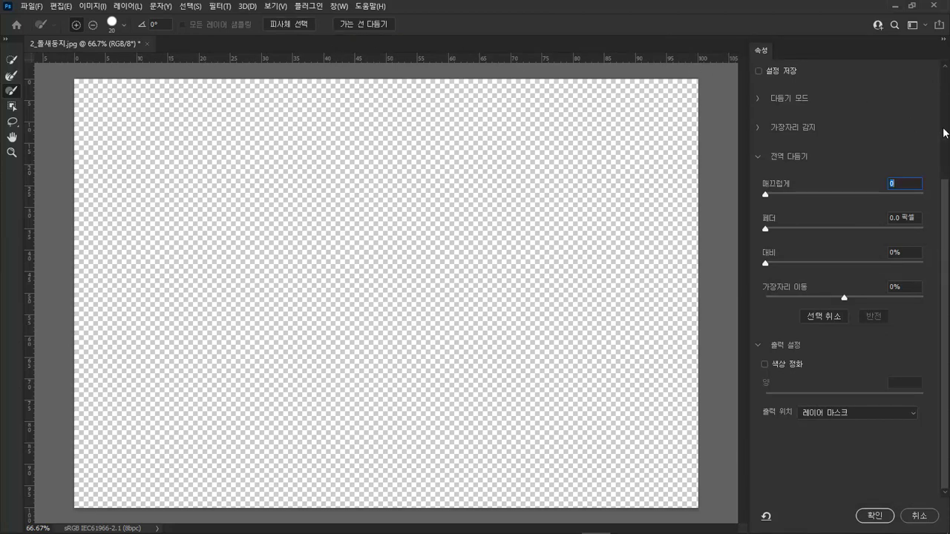
pyautogui.moveTo(946, 189); pyautogui.dragTo(947, 78)
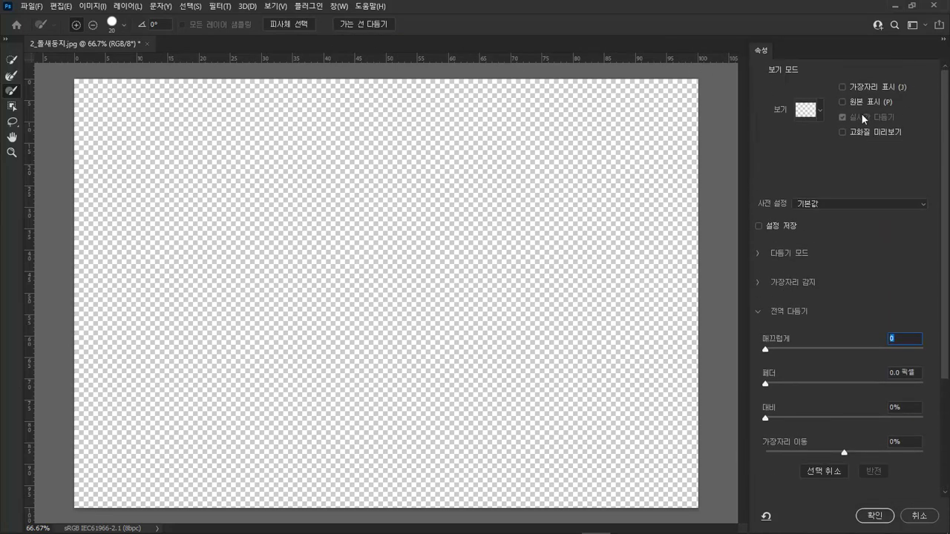
pyautogui.click(819, 108)
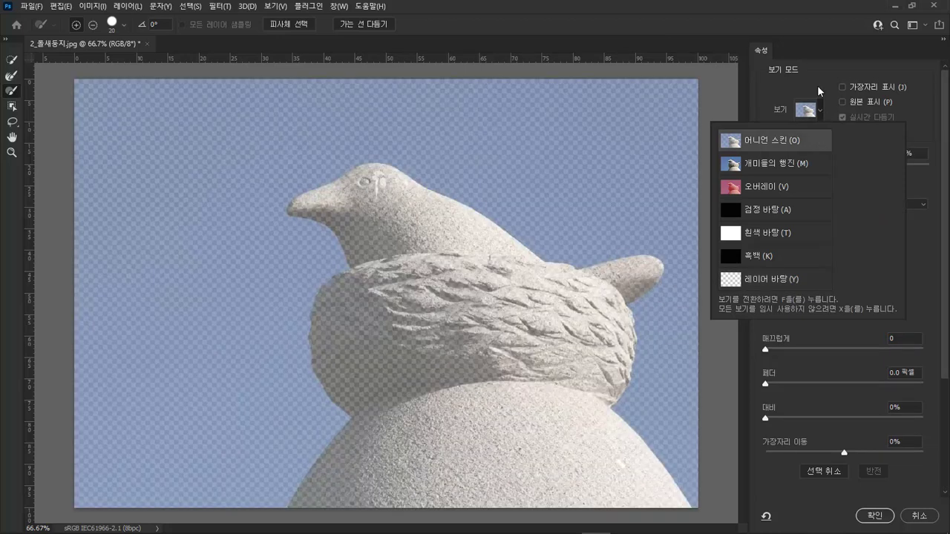
pyautogui.click(817, 85)
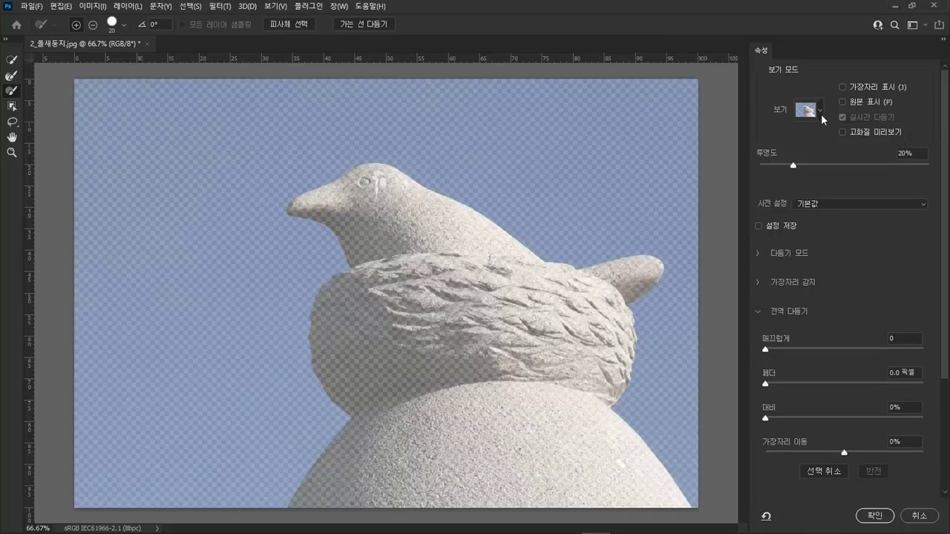
pyautogui.click(12, 106)
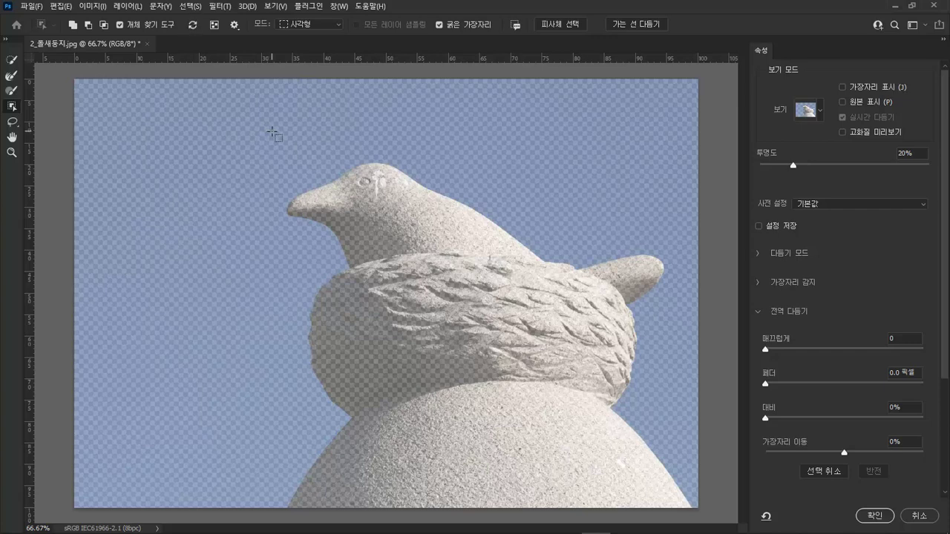
# - Select the whole stone bird statue with the Object Selection tool and set the view to On Layers (레이어 바탕)
pyautogui.click(343, 194)
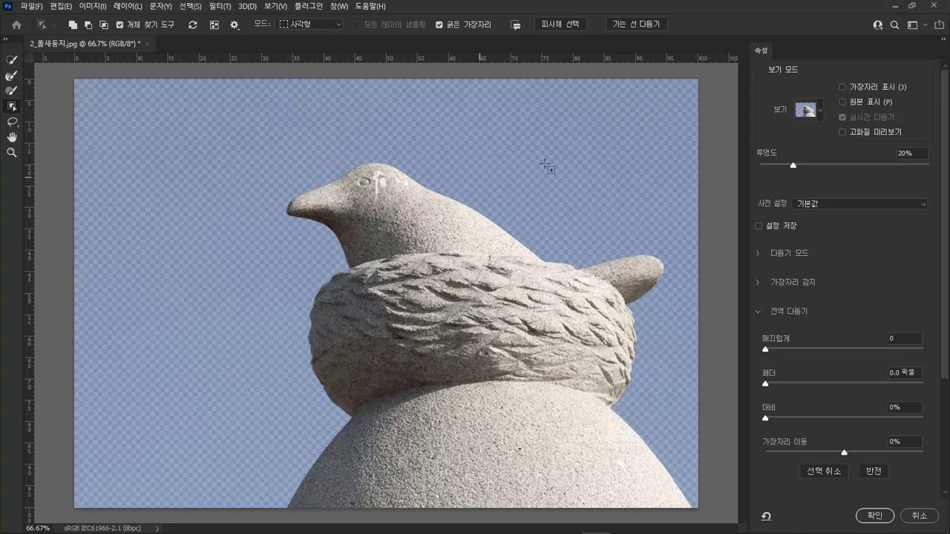
pyautogui.click(820, 111)
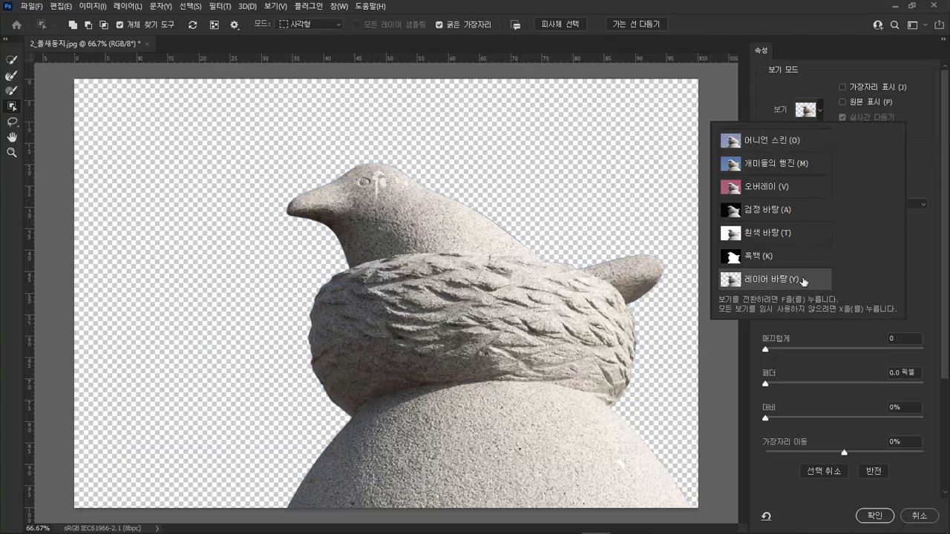
pyautogui.click(802, 280)
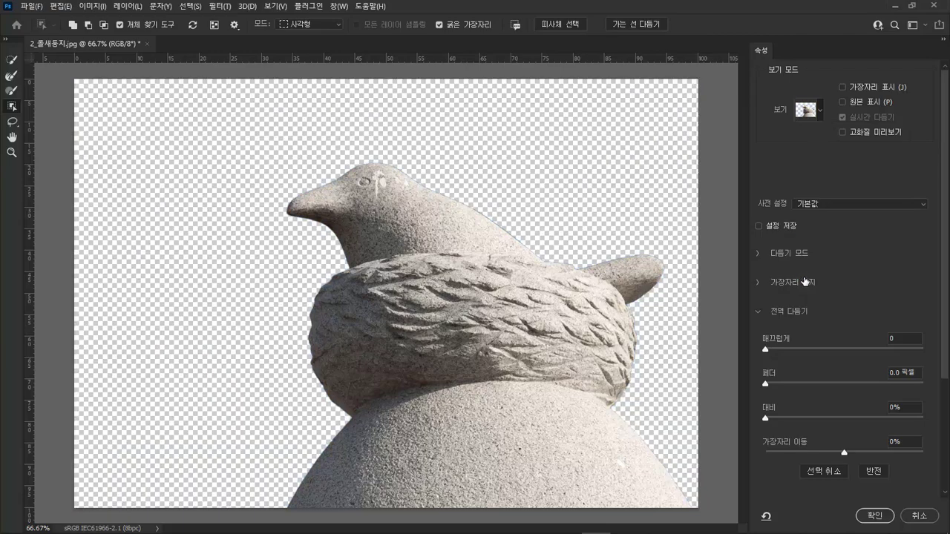
# - Refine the selection edge with Smooth 5, Feather 0.6 px, Contrast 3% and Shift Edge -77%
pyautogui.scroll(5, 530, 195)
pyautogui.moveTo(592, 139); pyautogui.dragTo(319, 416)
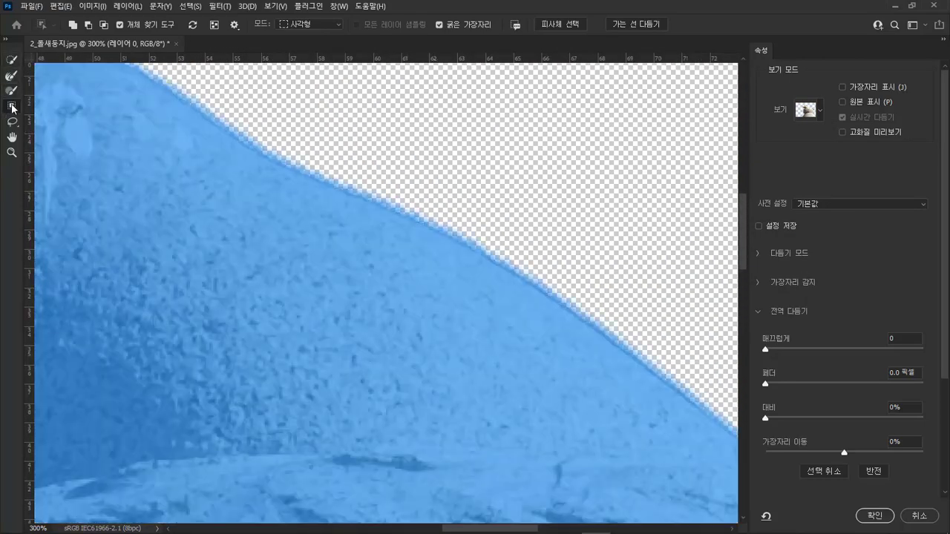
pyautogui.click(13, 60)
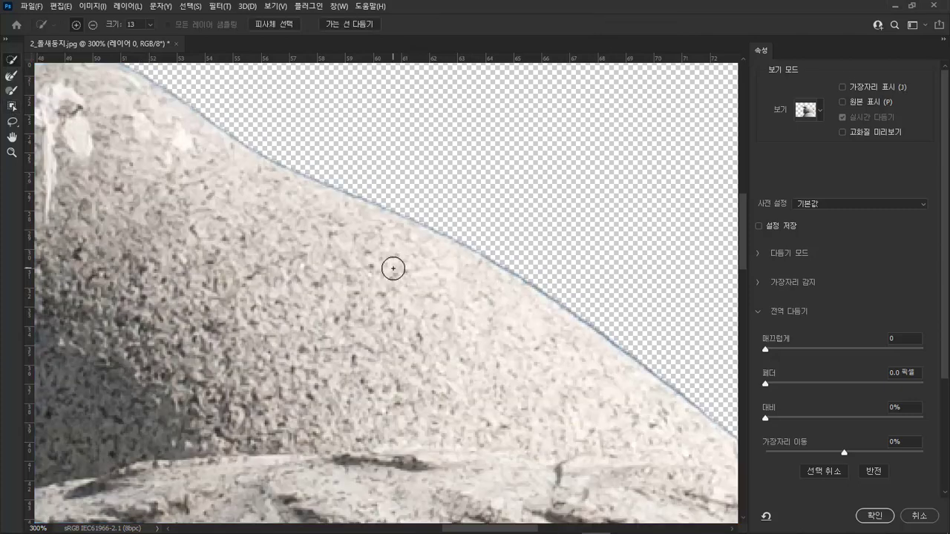
pyautogui.moveTo(592, 233); pyautogui.dragTo(551, 219)
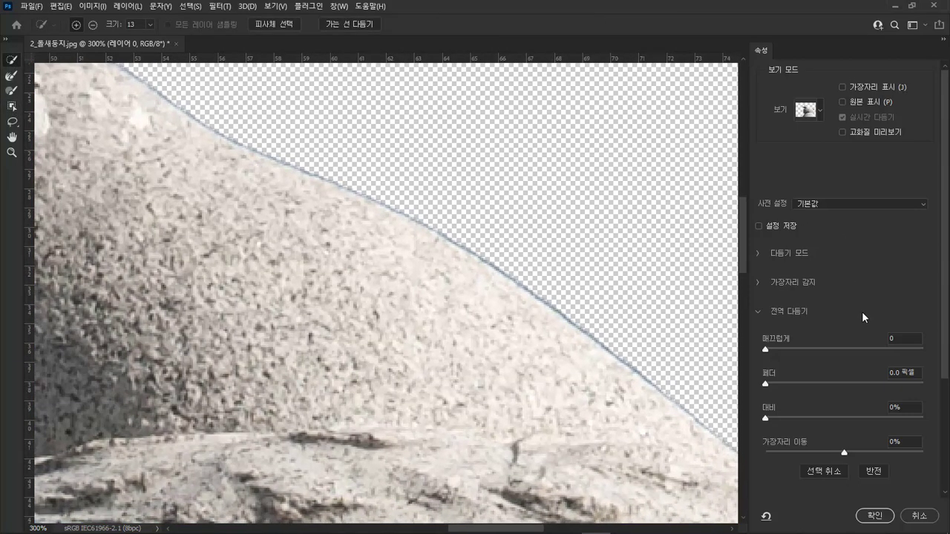
pyautogui.moveTo(845, 454); pyautogui.dragTo(817, 454)
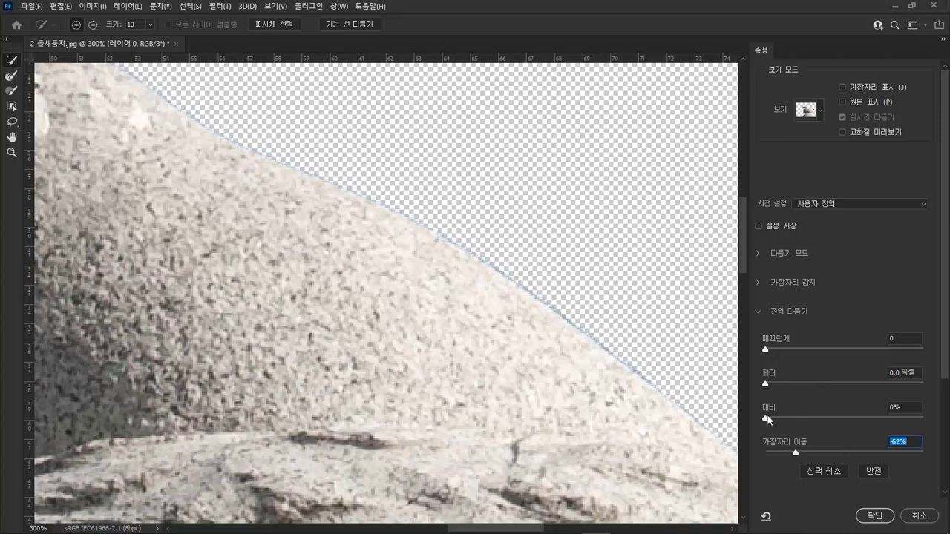
pyautogui.moveTo(767, 385); pyautogui.dragTo(770, 384)
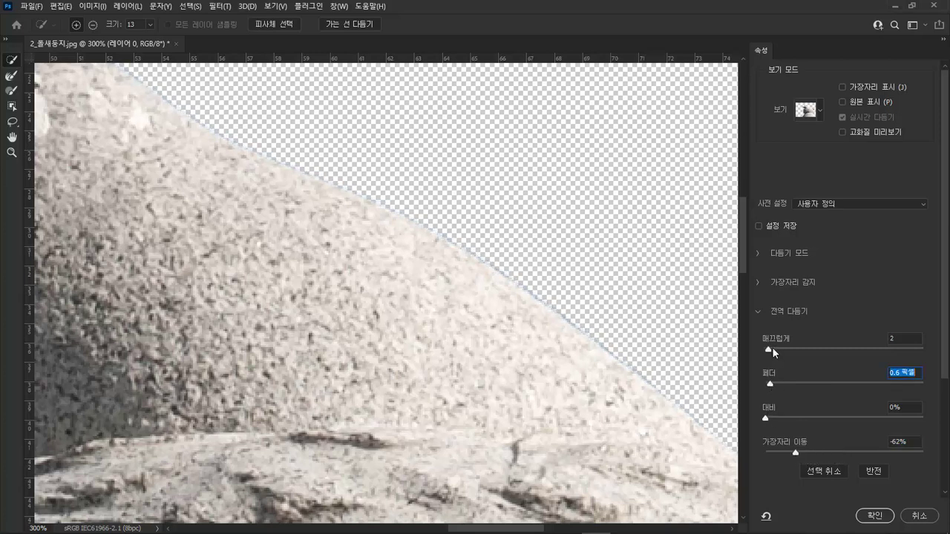
pyautogui.moveTo(772, 348); pyautogui.dragTo(778, 349)
pyautogui.moveTo(770, 418); pyautogui.dragTo(784, 448)
pyautogui.moveTo(299, 222); pyautogui.dragTo(698, 359)
pyautogui.moveTo(401, 279)
pyautogui.mouseDown()
pyautogui.moveTo(452, 262)
pyautogui.moveTo(403, 280)
pyautogui.mouseUp()
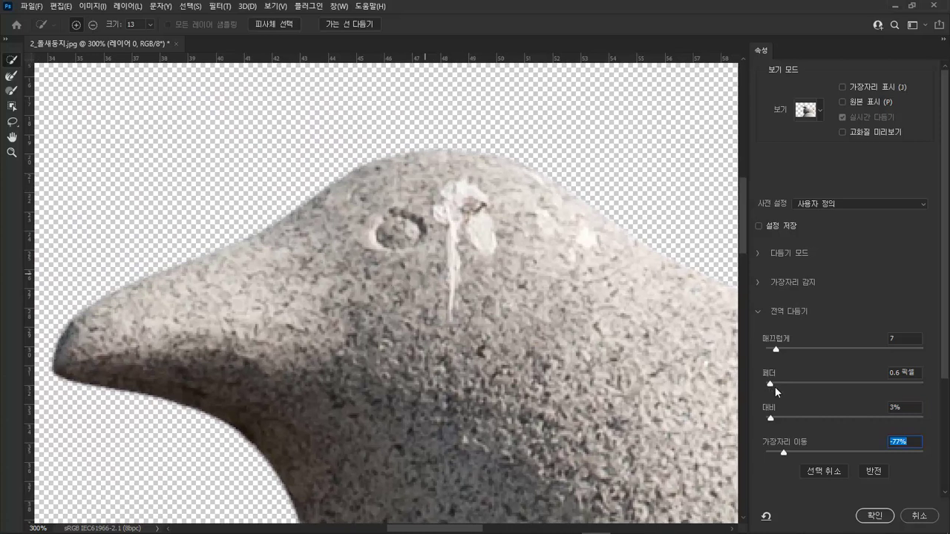
pyautogui.click(775, 350)
# - Subtract the top edge of the bird's head from the selection with the 20 px Brush, and paint part of it back in
pyautogui.click(15, 93)
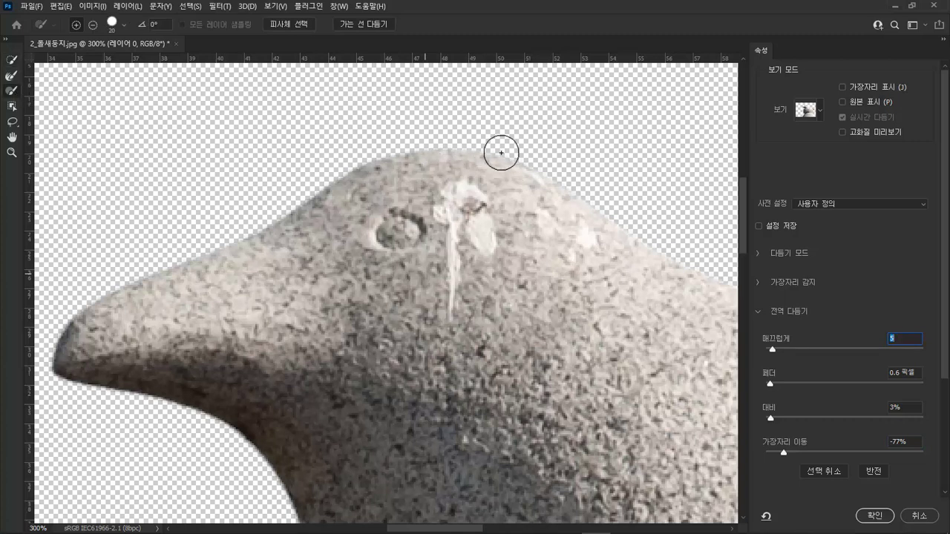
pyautogui.click(93, 28)
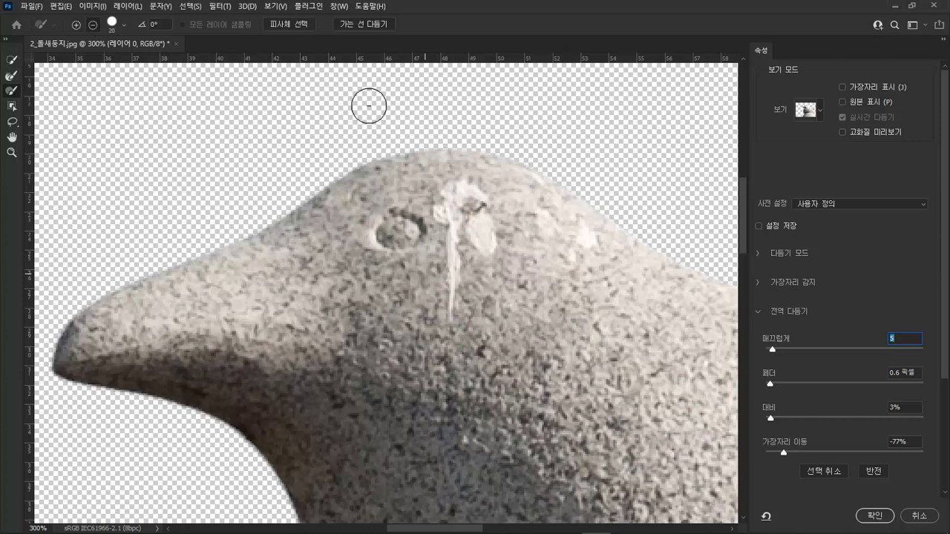
pyautogui.moveTo(401, 146)
pyautogui.mouseDown()
pyautogui.moveTo(556, 164)
pyautogui.moveTo(646, 204)
pyautogui.moveTo(545, 170)
pyautogui.moveTo(438, 159)
pyautogui.moveTo(342, 176)
pyautogui.moveTo(225, 223)
pyautogui.moveTo(390, 168)
pyautogui.moveTo(507, 163)
pyautogui.moveTo(628, 196)
pyautogui.mouseUp()
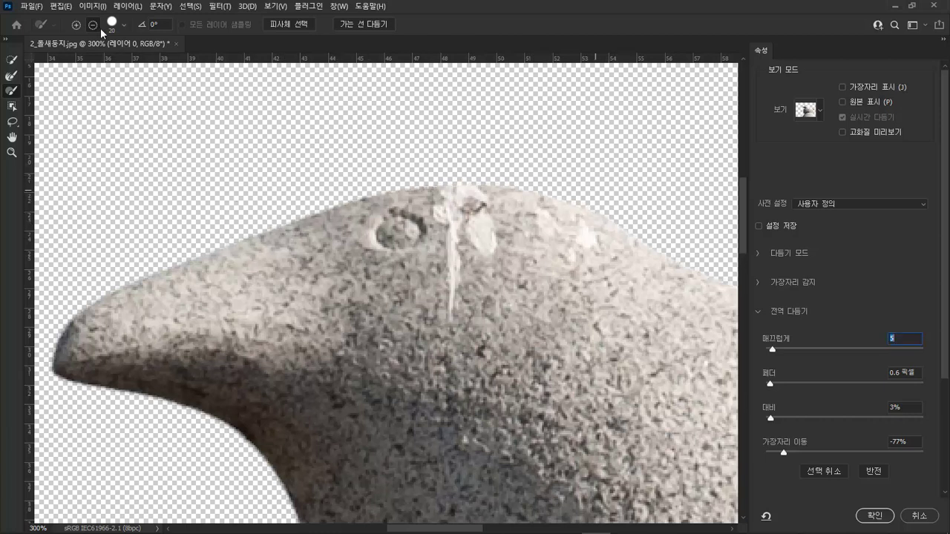
pyautogui.moveTo(611, 250)
pyautogui.mouseDown()
pyautogui.moveTo(556, 206)
pyautogui.moveTo(483, 182)
pyautogui.moveTo(407, 188)
pyautogui.moveTo(326, 228)
pyautogui.mouseUp()
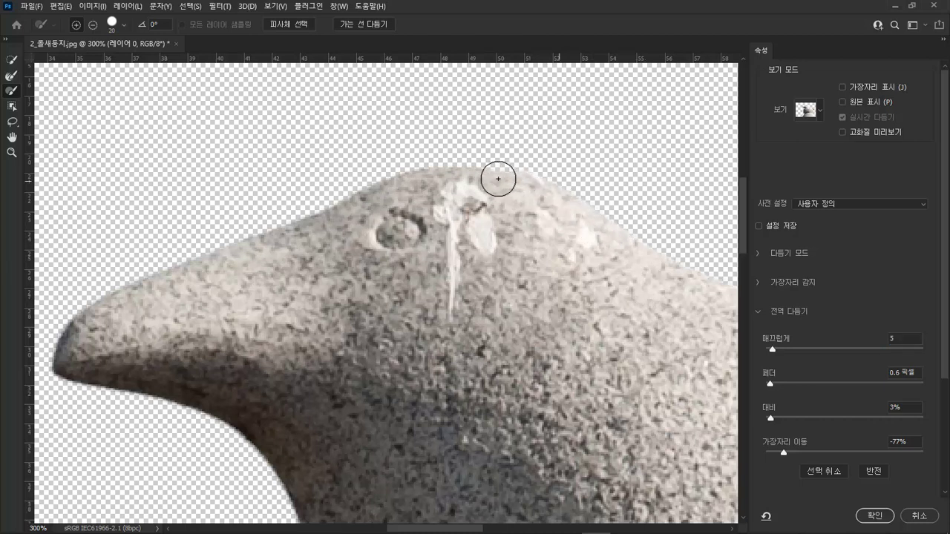
pyautogui.rightClick(364, 214)
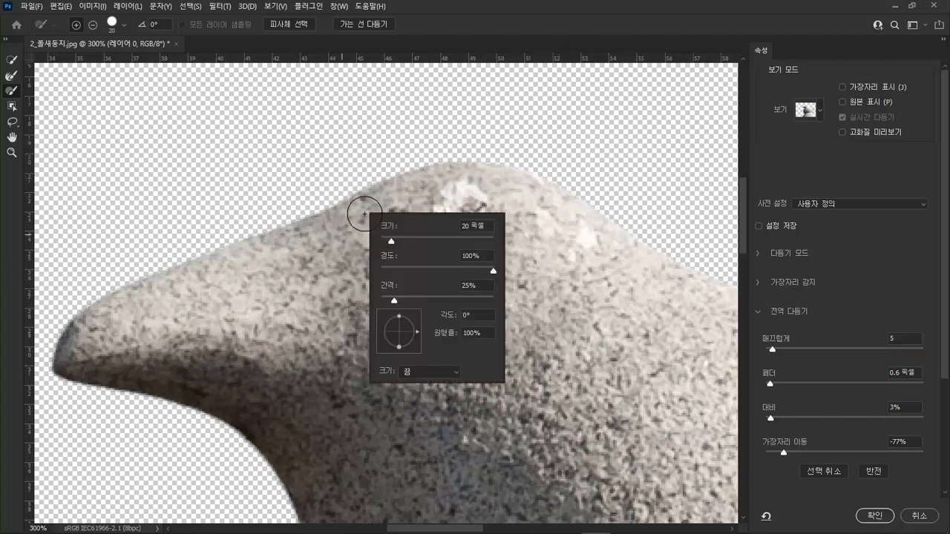
pyautogui.click(556, 260)
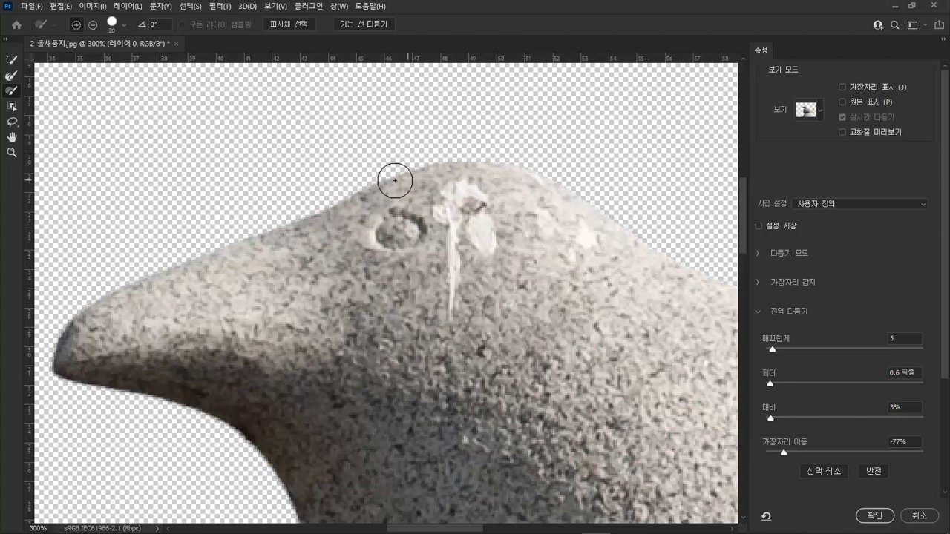
# - Subtract the thin fringe along the bird's head, the beak tip and the beak's underside from the selection with the Brush
pyautogui.click(93, 25)
pyautogui.moveTo(298, 193)
pyautogui.mouseDown()
pyautogui.moveTo(385, 158)
pyautogui.moveTo(499, 150)
pyautogui.moveTo(568, 174)
pyautogui.moveTo(718, 259)
pyautogui.mouseUp()
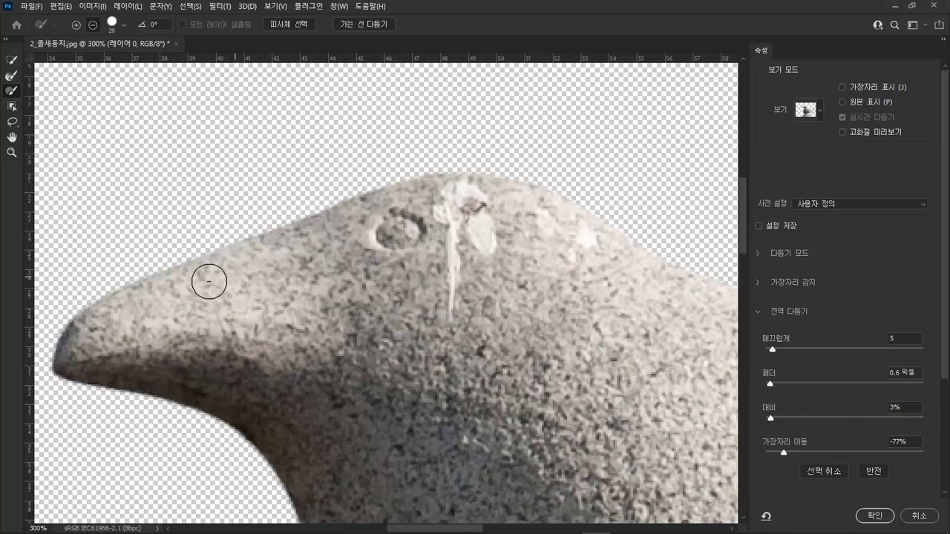
pyautogui.moveTo(333, 218); pyautogui.dragTo(357, 208)
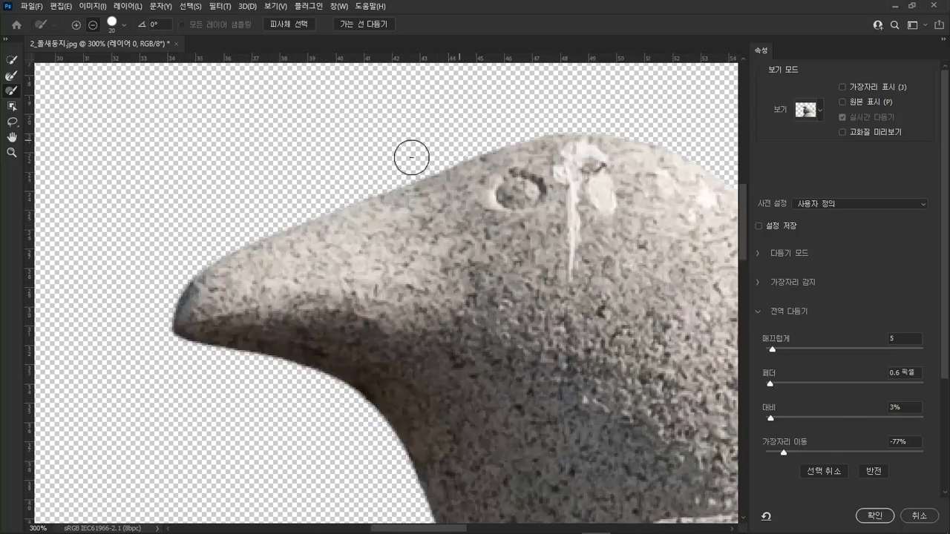
pyautogui.moveTo(327, 191)
pyautogui.mouseDown()
pyautogui.moveTo(189, 263)
pyautogui.moveTo(166, 301)
pyautogui.moveTo(173, 334)
pyautogui.mouseUp()
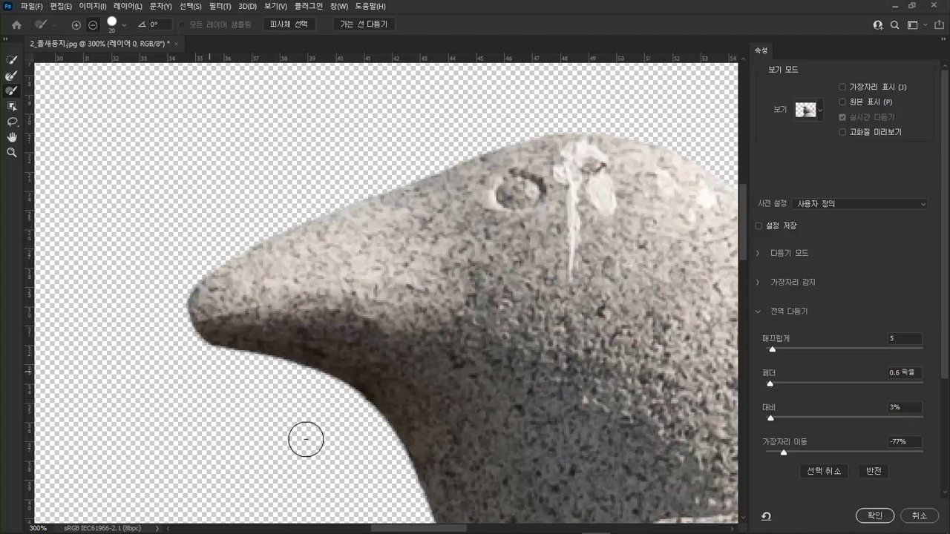
pyautogui.moveTo(228, 360)
pyautogui.mouseDown()
pyautogui.moveTo(171, 323)
pyautogui.moveTo(162, 264)
pyautogui.mouseUp()
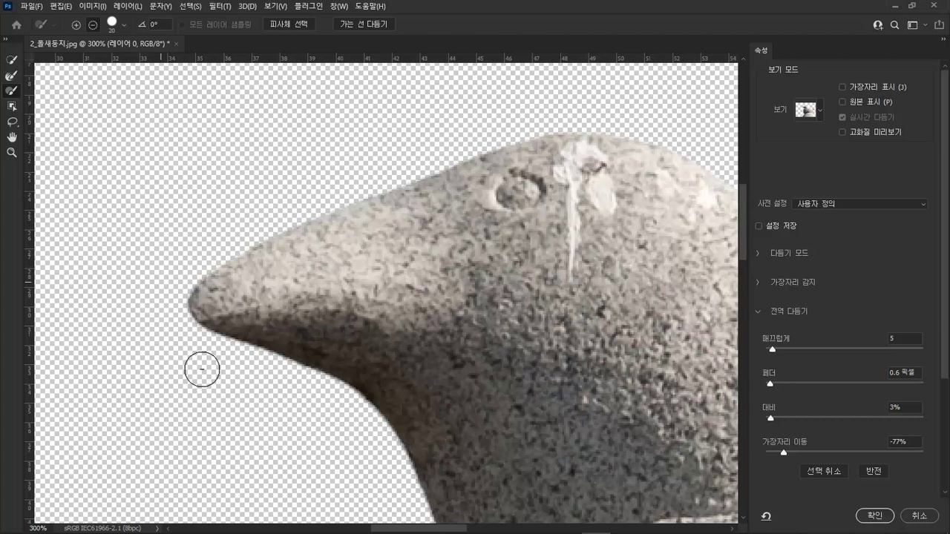
pyautogui.moveTo(265, 226)
pyautogui.mouseDown()
pyautogui.moveTo(190, 272)
pyautogui.moveTo(178, 308)
pyautogui.moveTo(187, 384)
pyautogui.mouseUp()
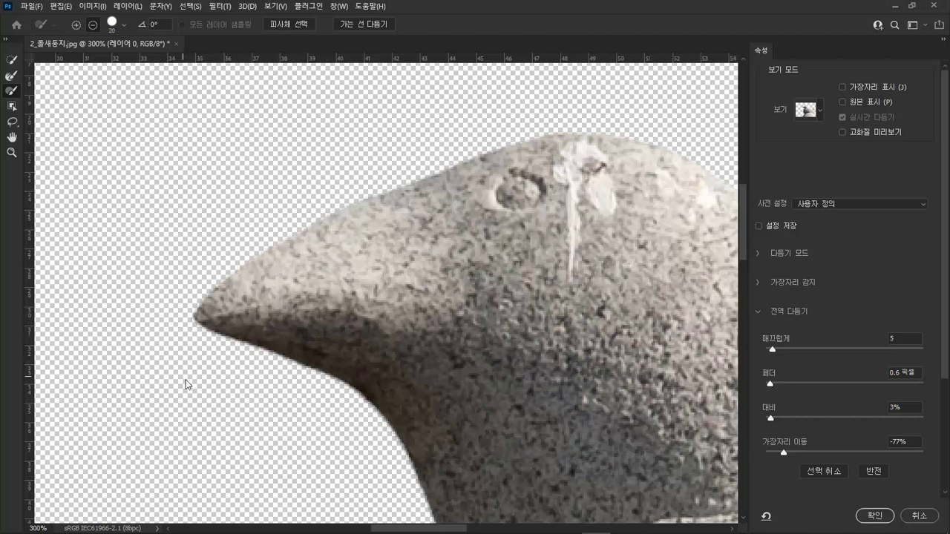
pyautogui.moveTo(181, 313)
pyautogui.mouseDown()
pyautogui.moveTo(192, 271)
pyautogui.moveTo(215, 275)
pyautogui.moveTo(231, 296)
pyautogui.mouseUp()
# - Output the refined selection as a layer mask (레이어 마스크) and apply Select and Mask
pyautogui.moveTo(944, 363); pyautogui.dragTo(947, 481)
pyautogui.click(907, 413)
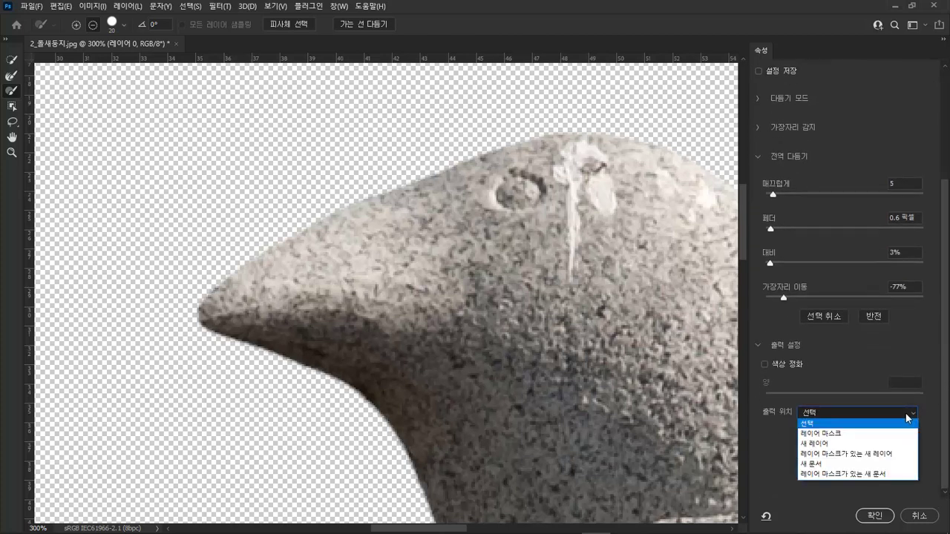
pyautogui.click(901, 435)
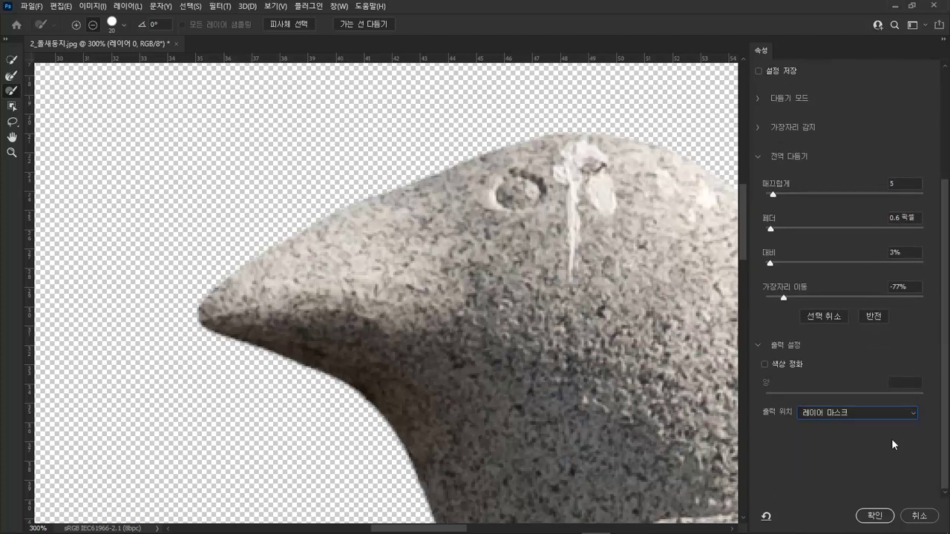
pyautogui.click(865, 516)
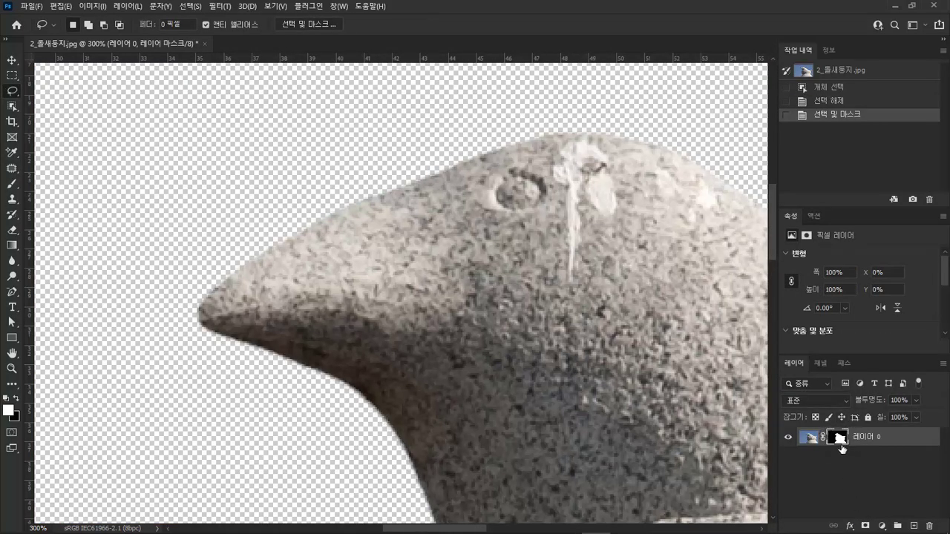
# - Hide the upper edge of the beak and forehead on the layer mask with a 25 px black brush, and restore it with white
pyautogui.click(12, 185)
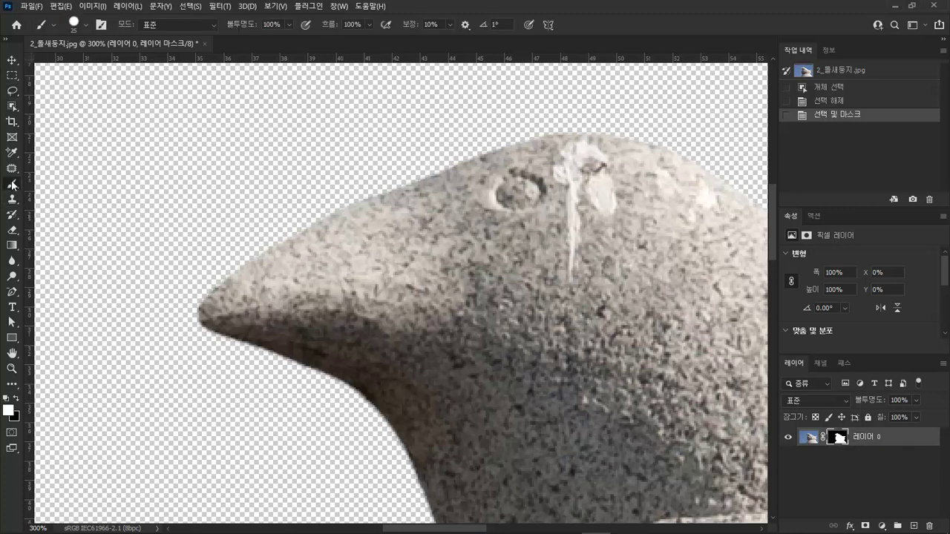
pyautogui.click(15, 399)
pyautogui.moveTo(369, 195); pyautogui.dragTo(227, 273)
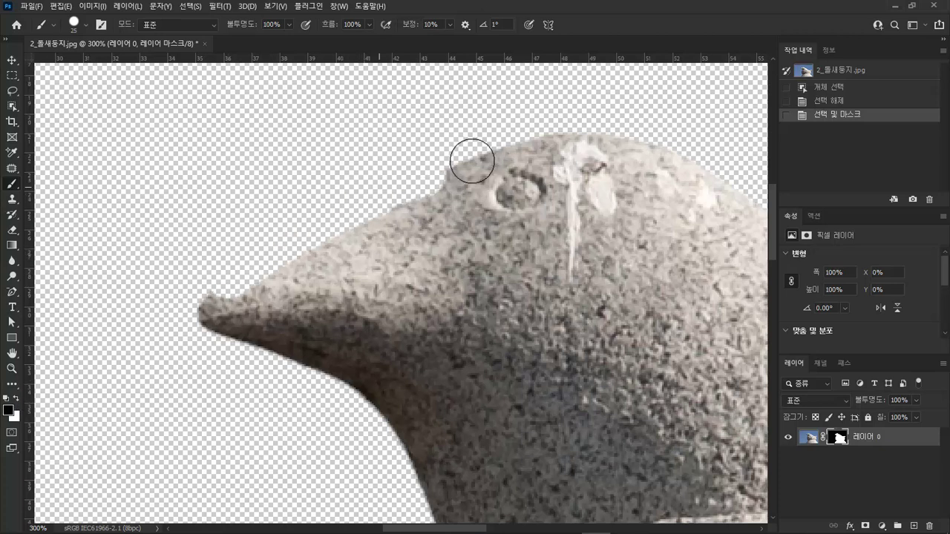
pyautogui.click(15, 399)
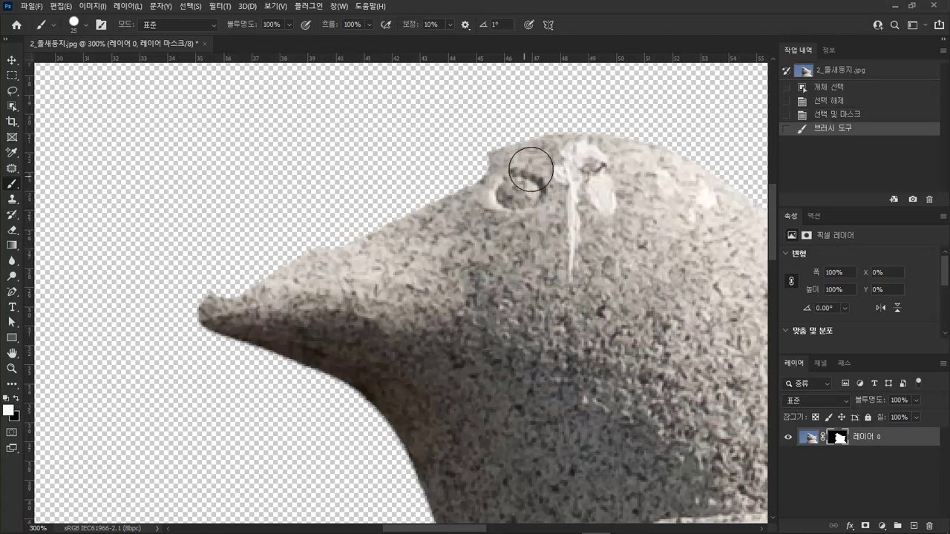
pyautogui.moveTo(532, 170)
pyautogui.mouseDown()
pyautogui.moveTo(374, 232)
pyautogui.moveTo(302, 275)
pyautogui.moveTo(524, 168)
pyautogui.moveTo(497, 171)
pyautogui.mouseUp()
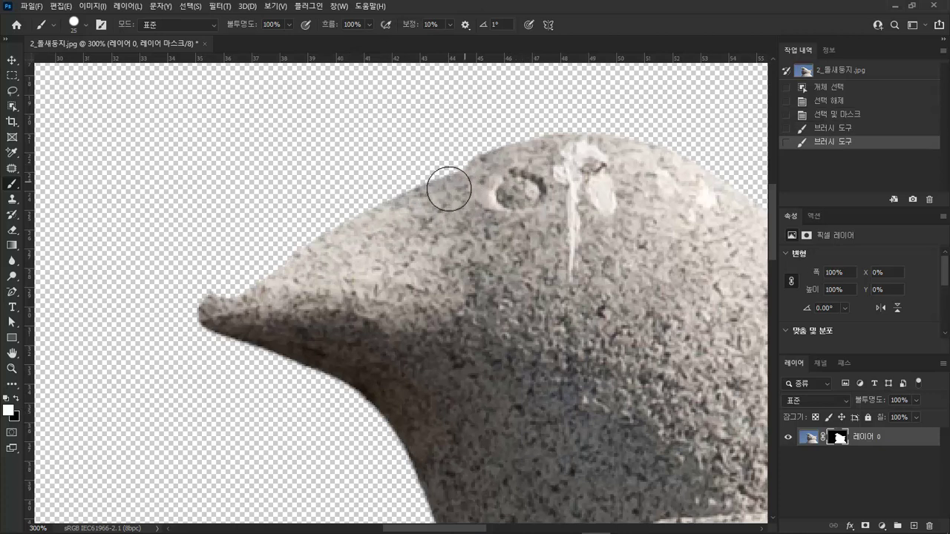
pyautogui.moveTo(362, 227)
pyautogui.mouseDown()
pyautogui.moveTo(246, 276)
pyautogui.moveTo(226, 296)
pyautogui.moveTo(231, 306)
pyautogui.moveTo(262, 268)
pyautogui.moveTo(227, 292)
pyautogui.moveTo(224, 322)
pyautogui.moveTo(439, 336)
pyautogui.mouseUp()
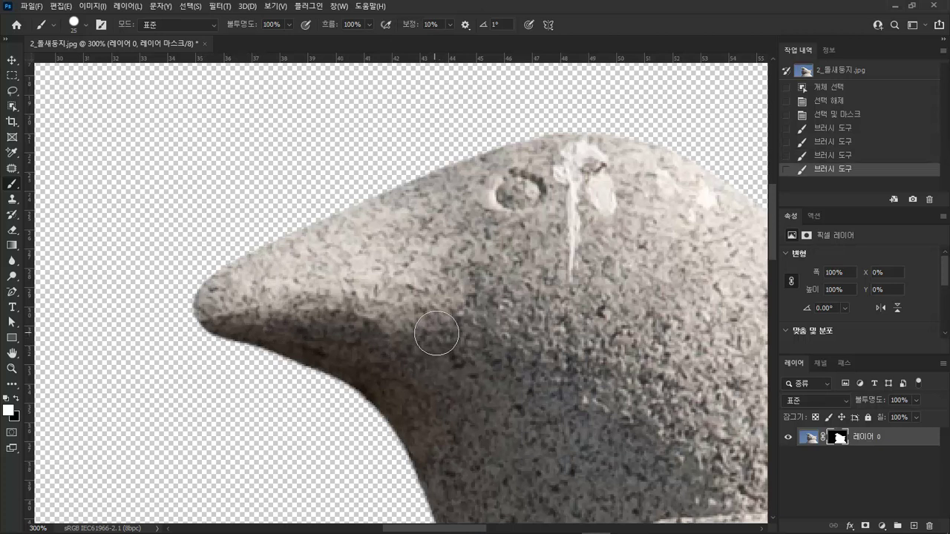